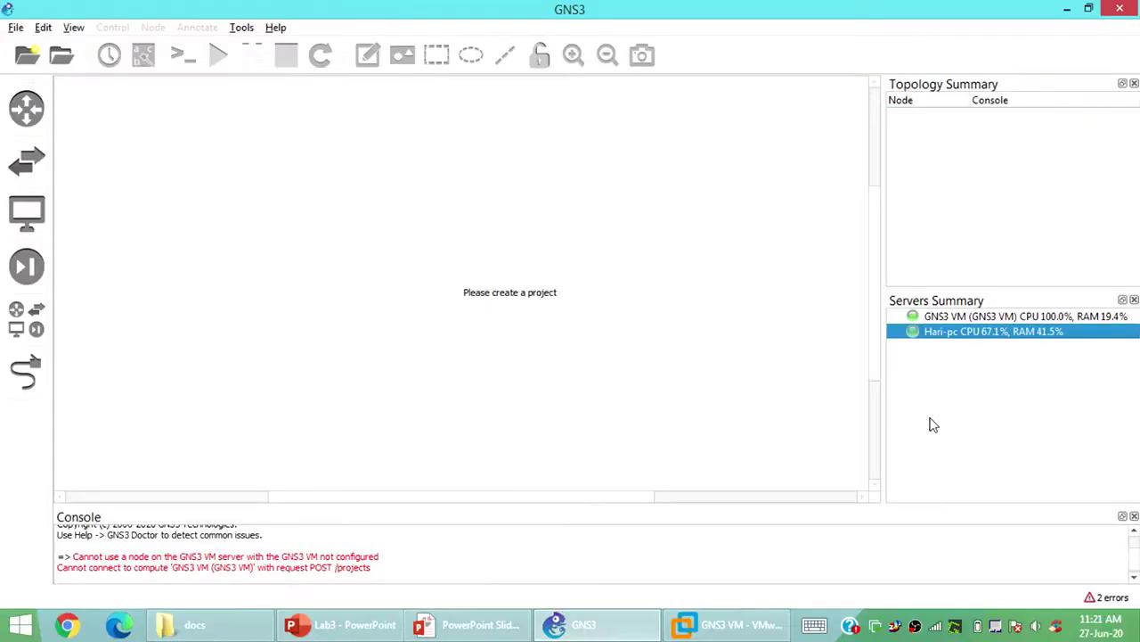
# - Open the recent project 'Lab 4.gns3' with routers R1, R2 and R3 on the canvas
pyautogui.click(16, 27)
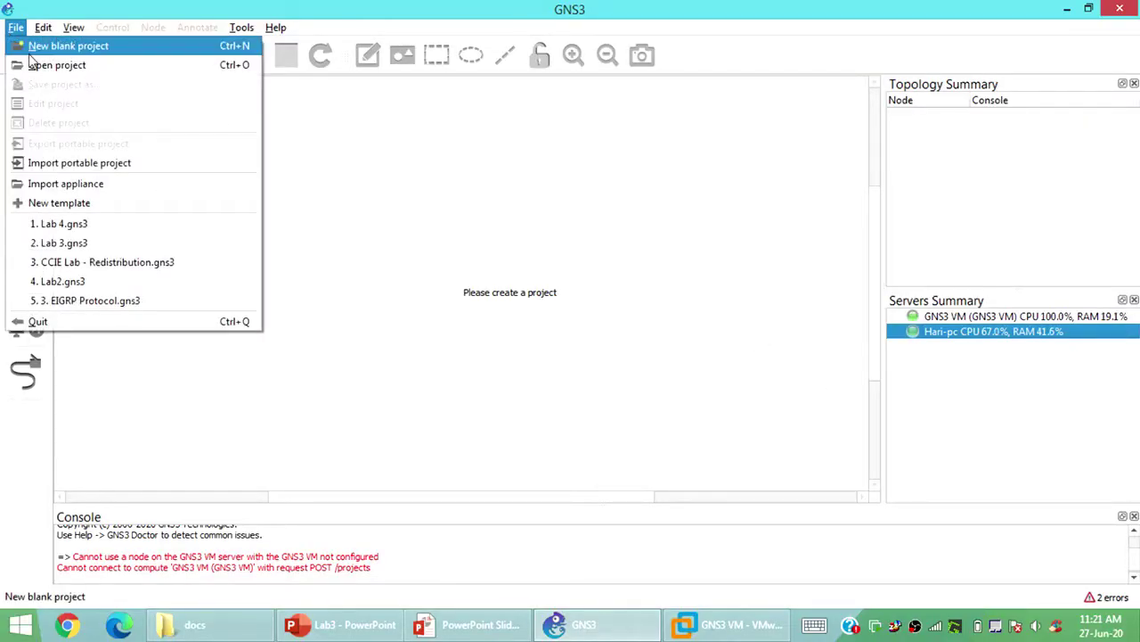
pyautogui.click(31, 52)
pyautogui.click(423, 316)
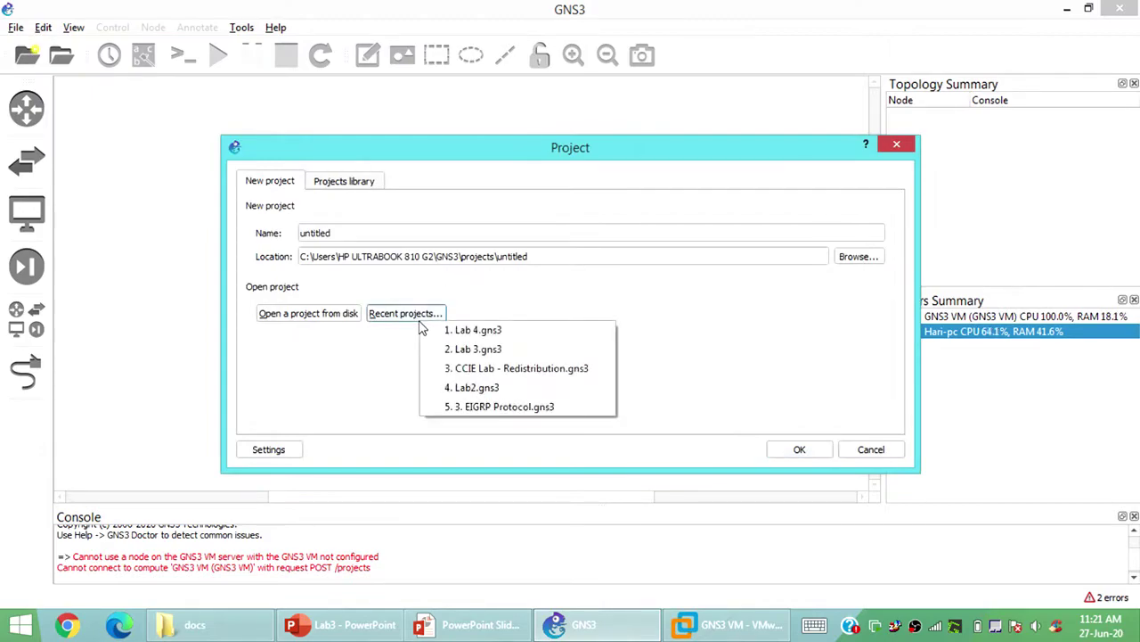
pyautogui.click(470, 337)
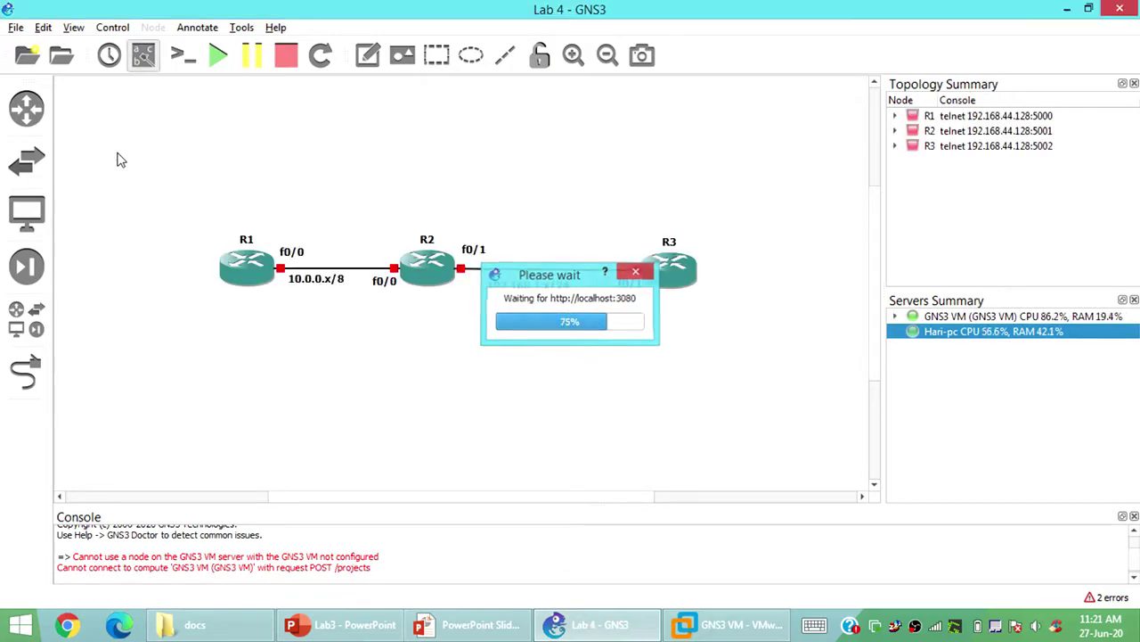
pyautogui.moveTo(117, 153); pyautogui.dragTo(183, 200)
pyautogui.click(510, 403)
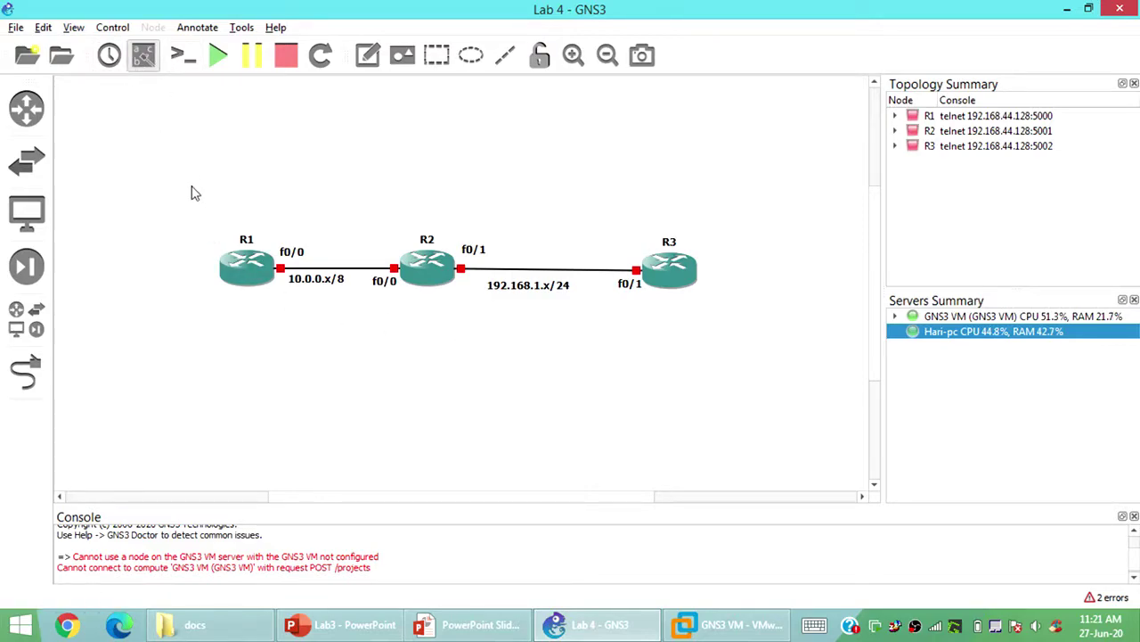
# - Open R1's console and run show ip int brief to confirm its interfaces are unassigned
pyautogui.doubleClick(248, 267)
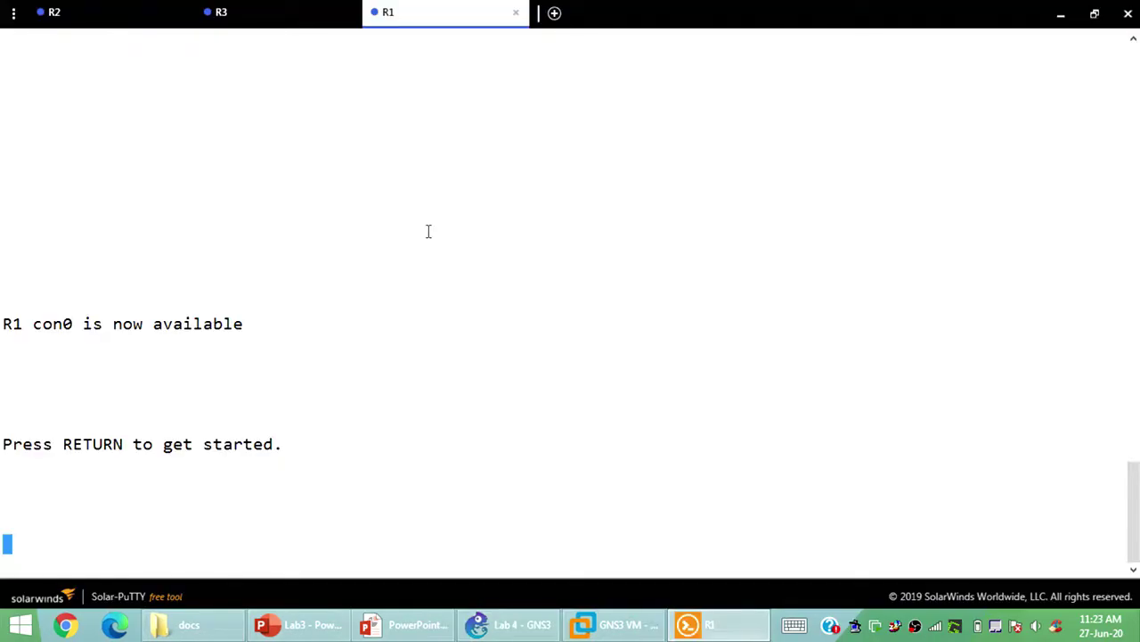
pyautogui.press('Return')
pyautogui.press('Return')
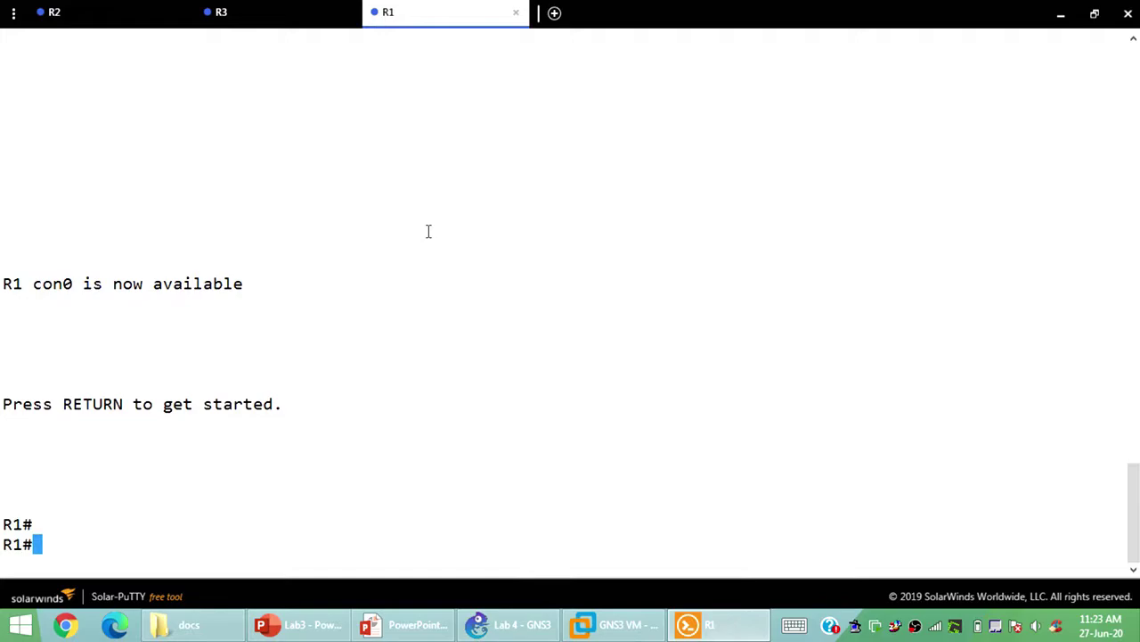
pyautogui.write('show ip int brief')
pyautogui.press('Return')
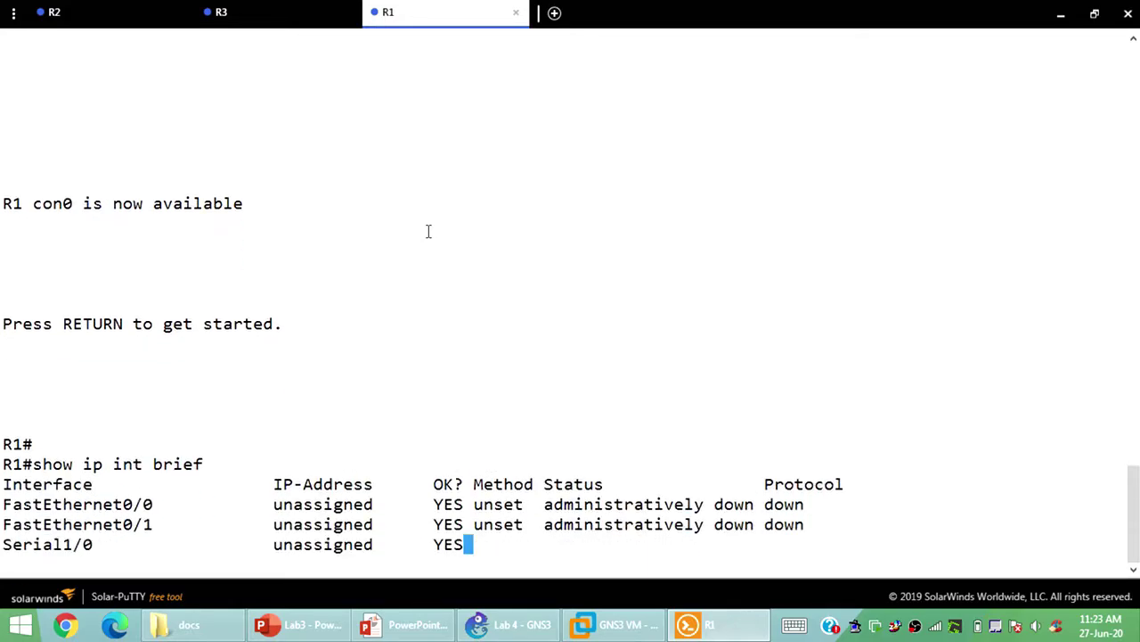
pyautogui.write('exit')
pyautogui.press('Return')
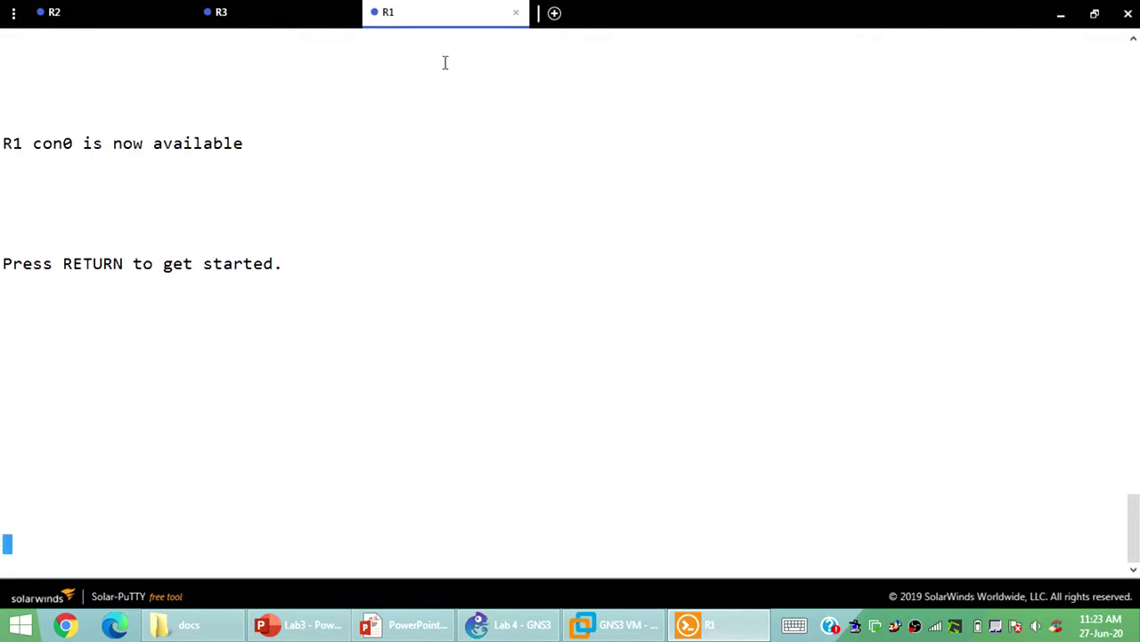
pyautogui.click(419, 9)
pyautogui.click(41, 12)
pyautogui.click(438, 25)
# - On R1, enter config t and set the hostname to Router1
pyautogui.press('Return')
pyautogui.write('hostna')
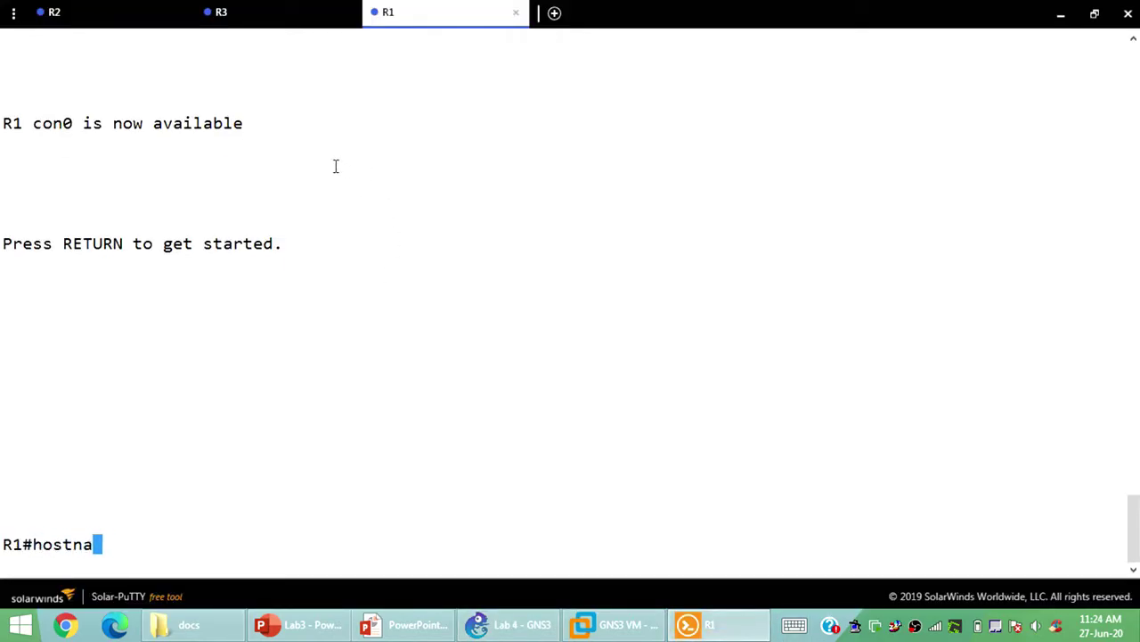
pyautogui.press('BackSpace')
pyautogui.press('BackSpace')
pyautogui.press('BackSpace')
pyautogui.press('BackSpace')
pyautogui.press('BackSpace')
pyautogui.press('BackSpace')
pyautogui.write('config t')
pyautogui.press('Return')
pyautogui.write('hostname R')
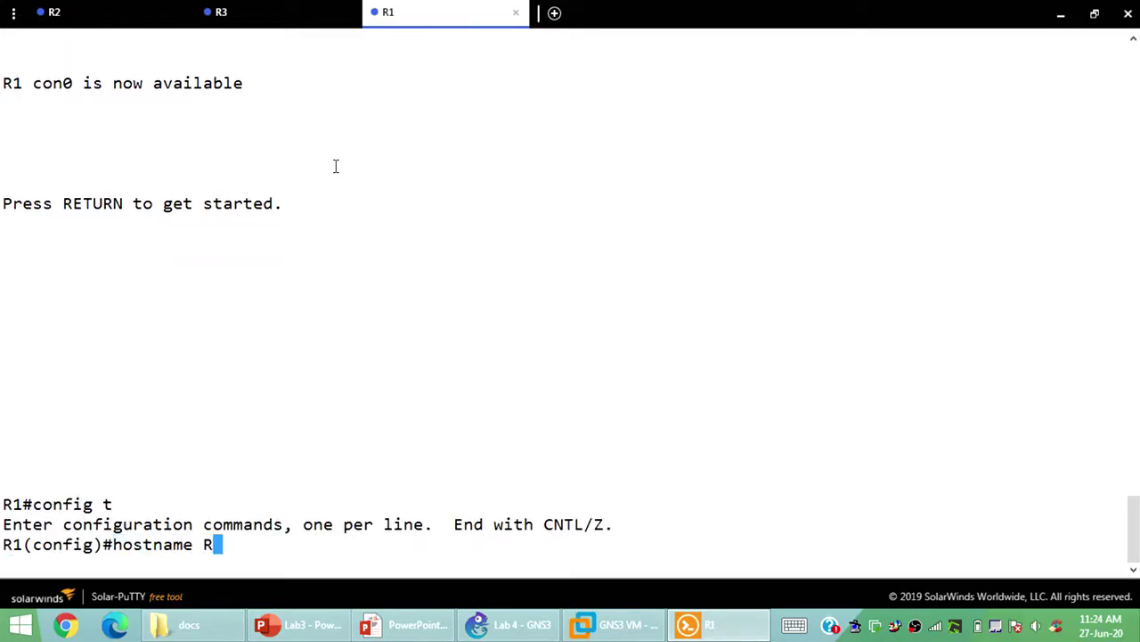
pyautogui.write('outer1')
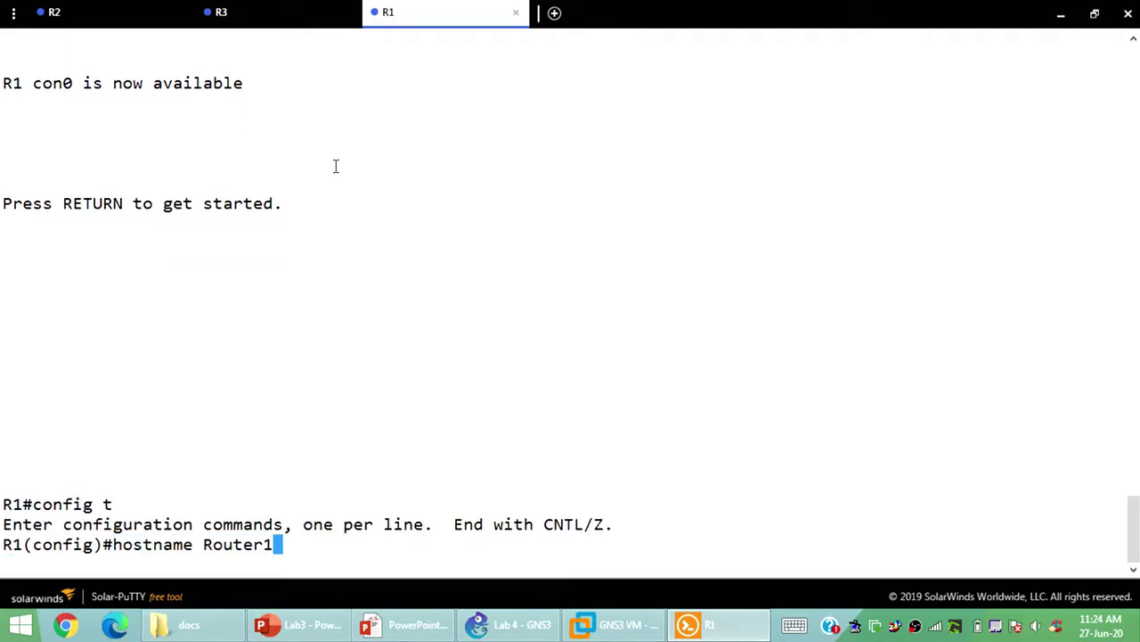
pyautogui.press('Return')
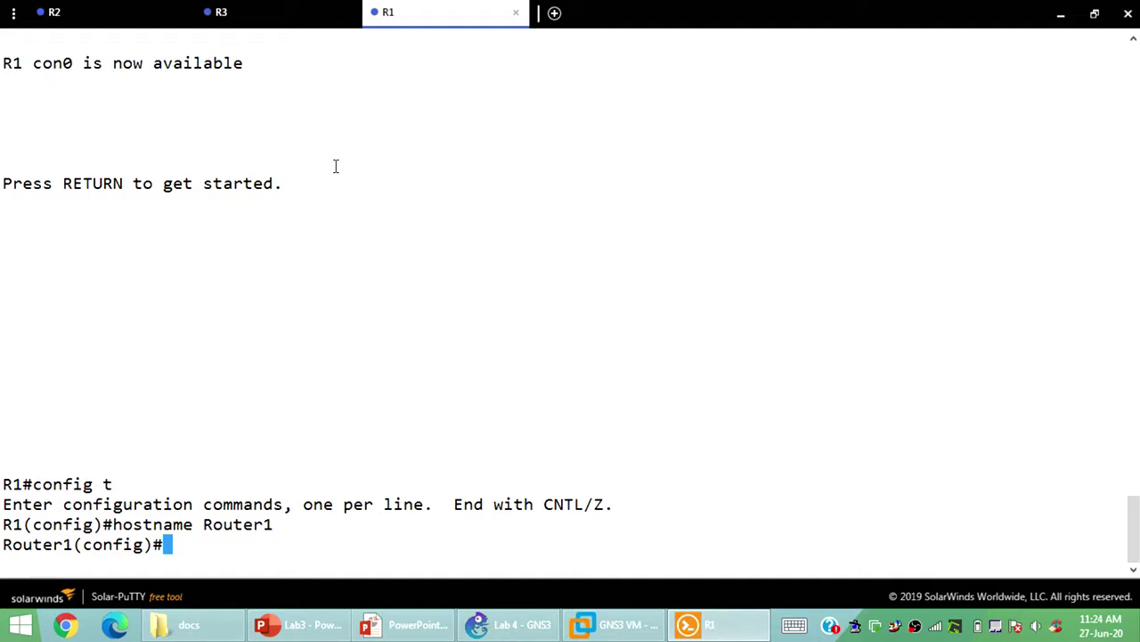
# - On the R2 console, enter config t and set the hostname to Router2
pyautogui.click(87, 11)
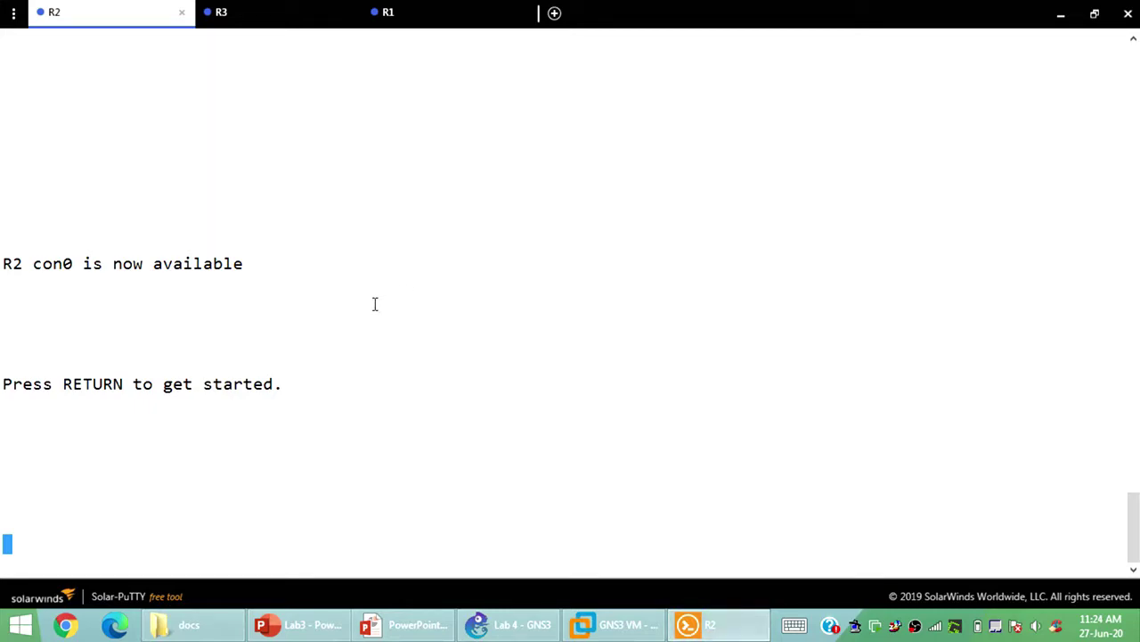
pyautogui.press('Return')
pyautogui.press('Return')
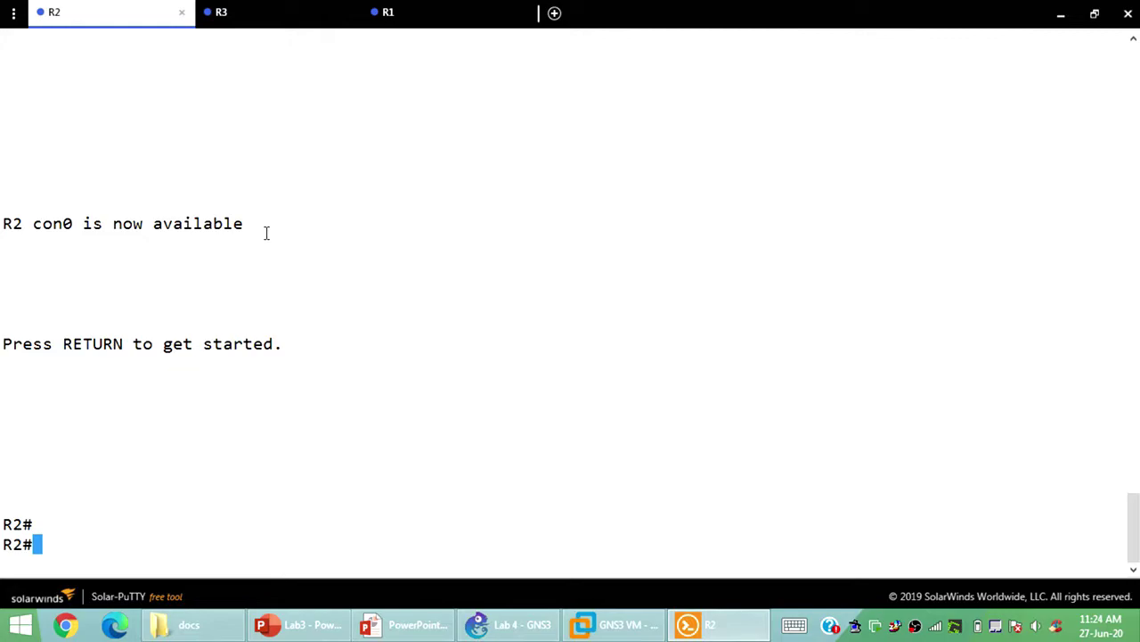
pyautogui.write('config t')
pyautogui.press('Return')
pyautogui.write('hostname')
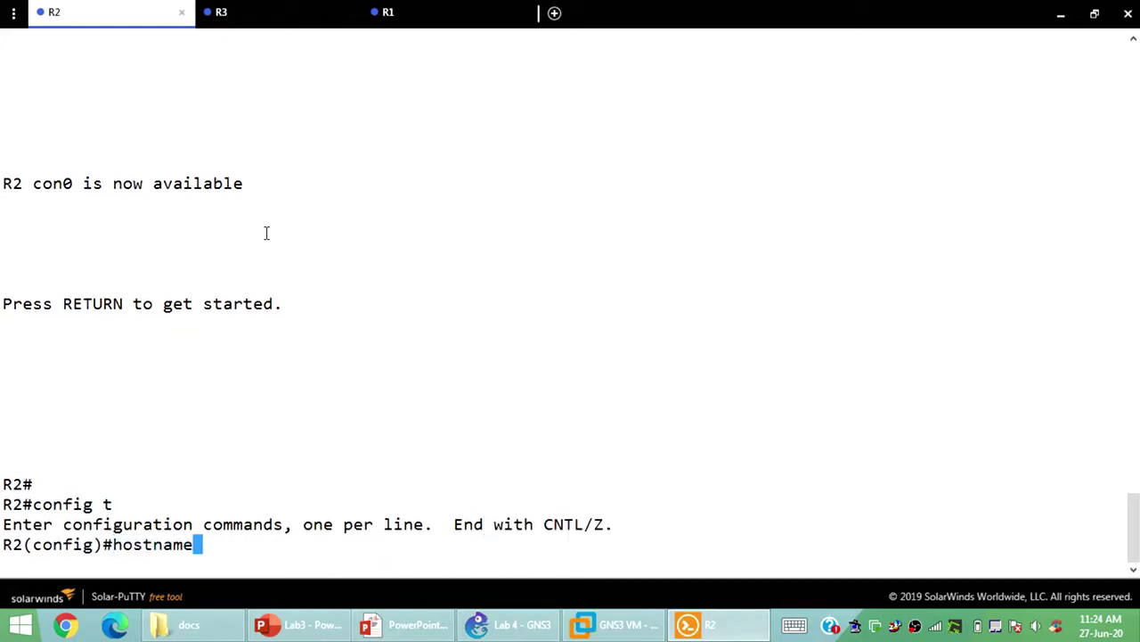
pyautogui.write(' Router2')
pyautogui.press('Return')
# - On the R3 console, enter config t and set the hostname to Router3
pyautogui.click(227, 12)
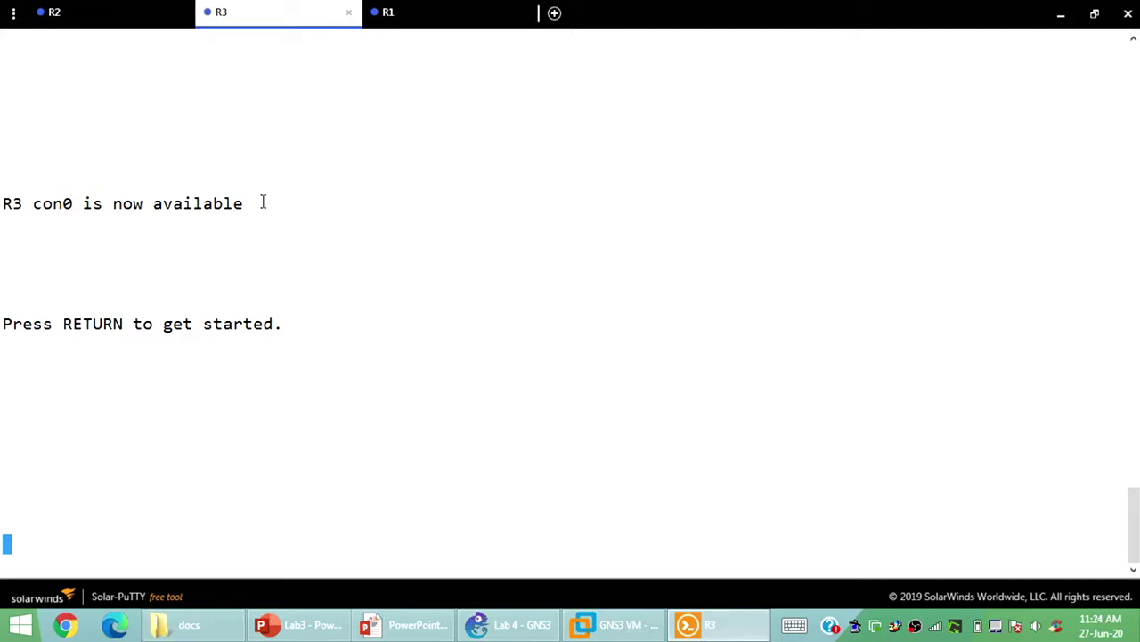
pyautogui.press('Return')
pyautogui.press('Return')
pyautogui.press('Return')
pyautogui.write('config t')
pyautogui.press('Return')
pyautogui.write('host')
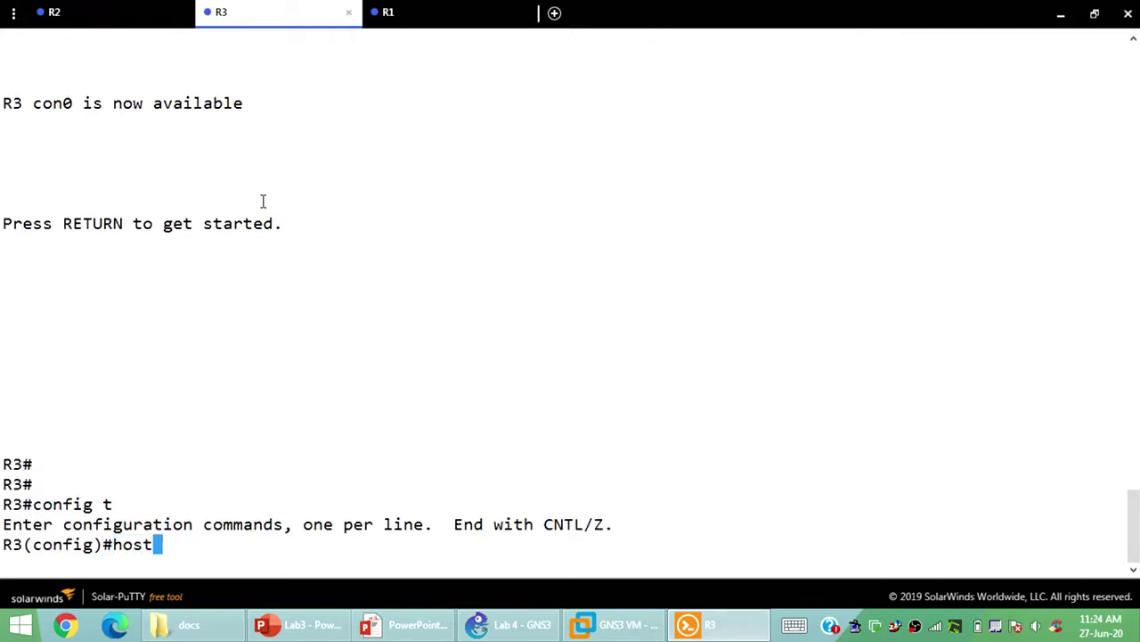
pyautogui.write('name Router')
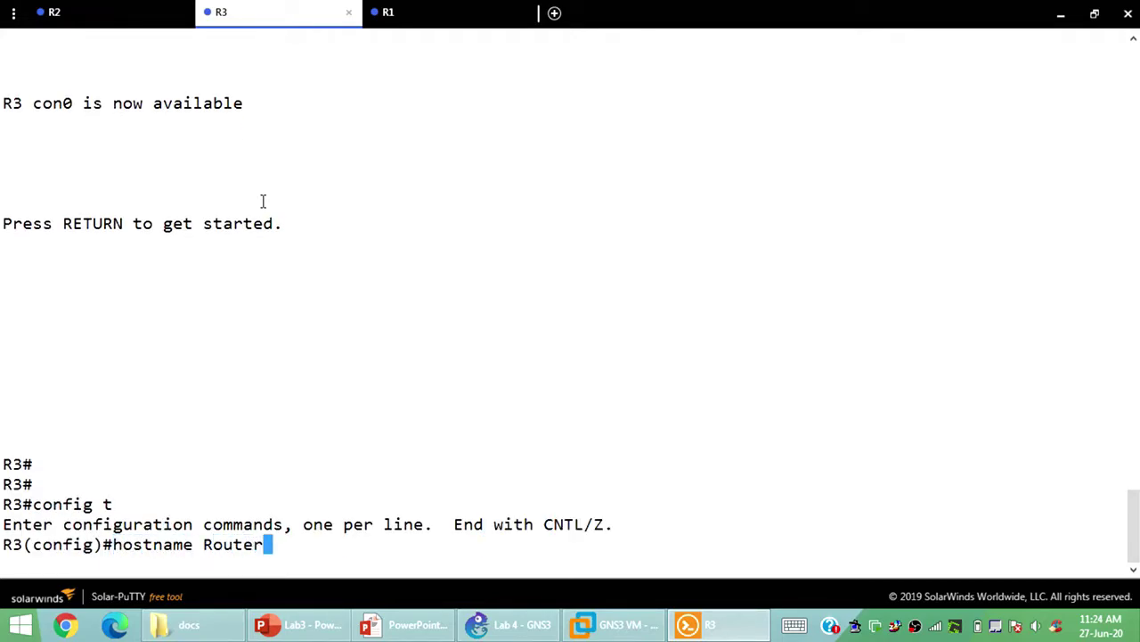
pyautogui.write('3')
pyautogui.press('Return')
pyautogui.moveTo(523, 626)
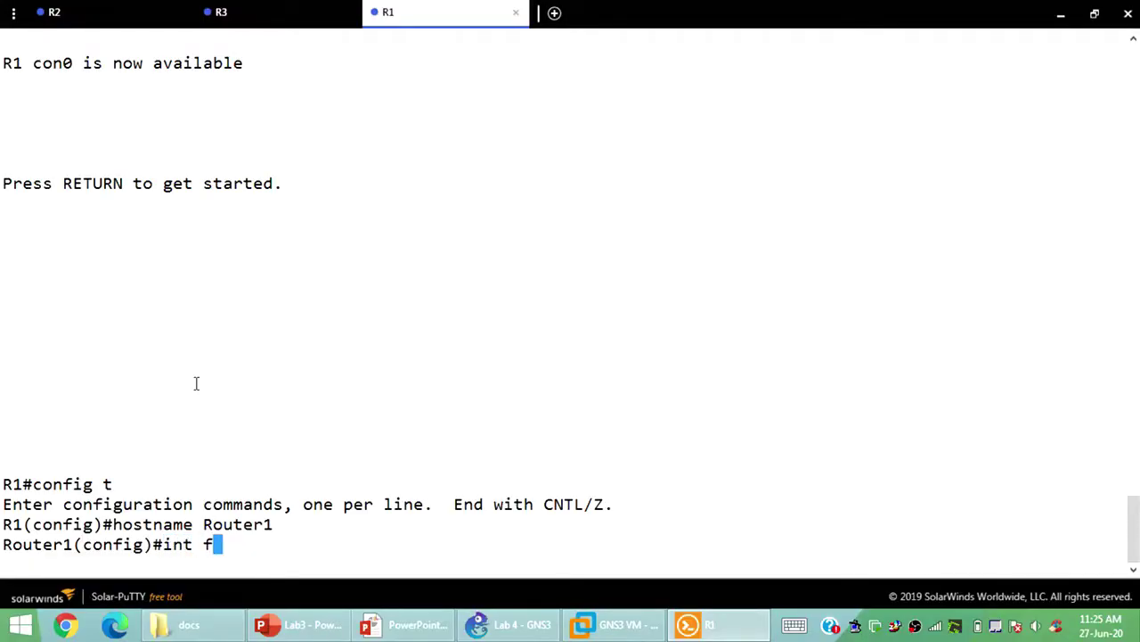
# - Assign 10.0.0.1 255.0.0.0 to Router1's f0/0 and enable it with no shut
pyautogui.write('0/0')
pyautogui.press('Return')
pyautogui.write('ip ')
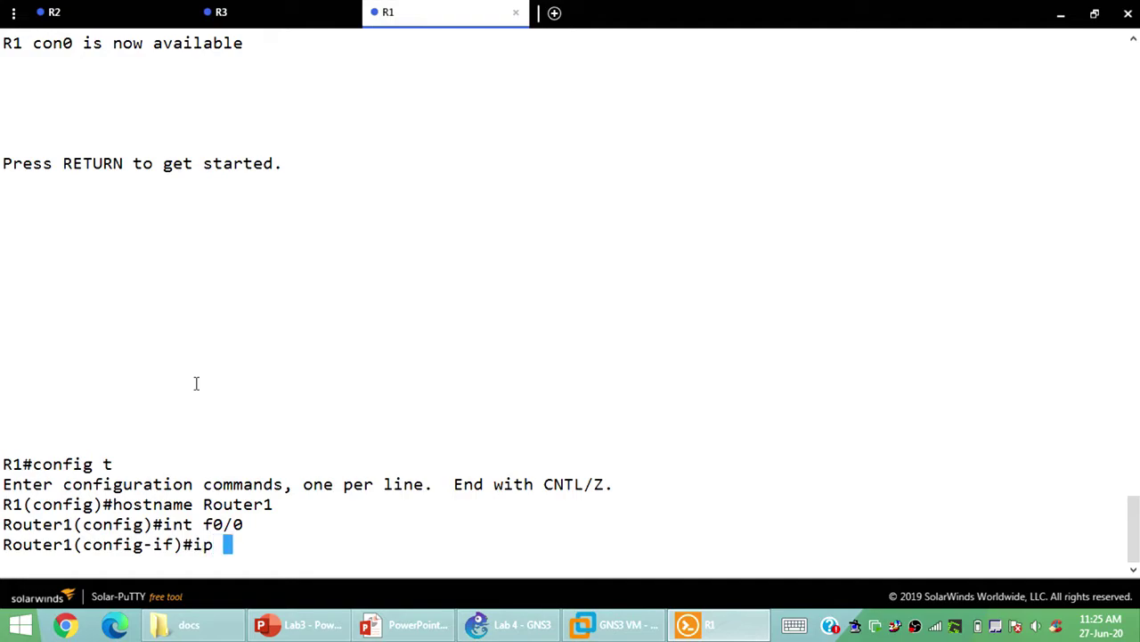
pyautogui.write('address 1')
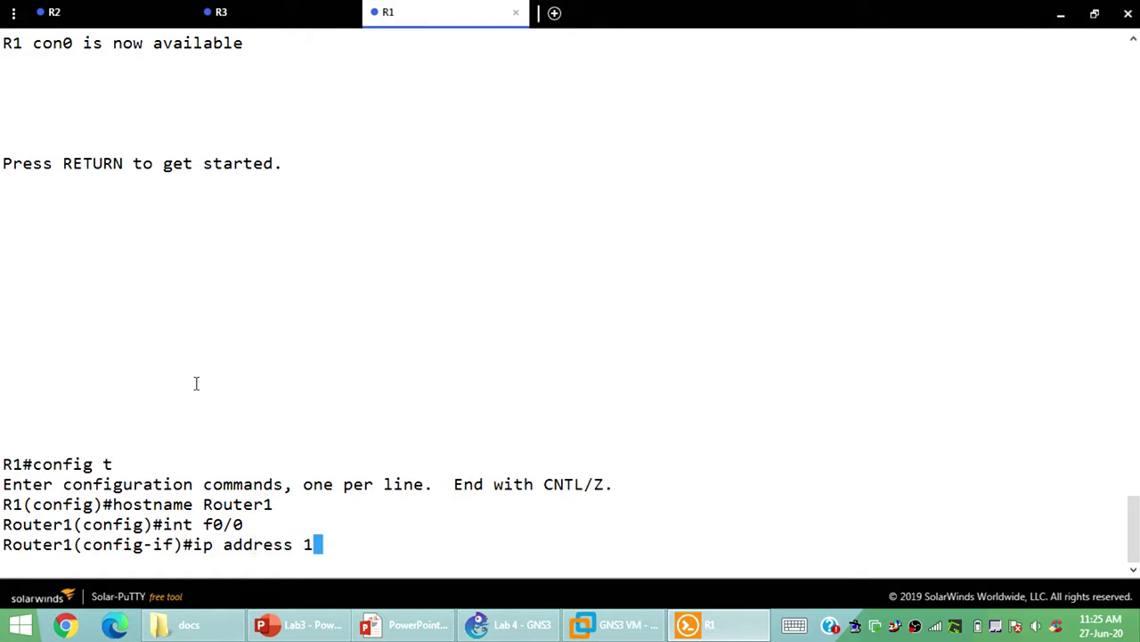
pyautogui.write('0.0.0.1')
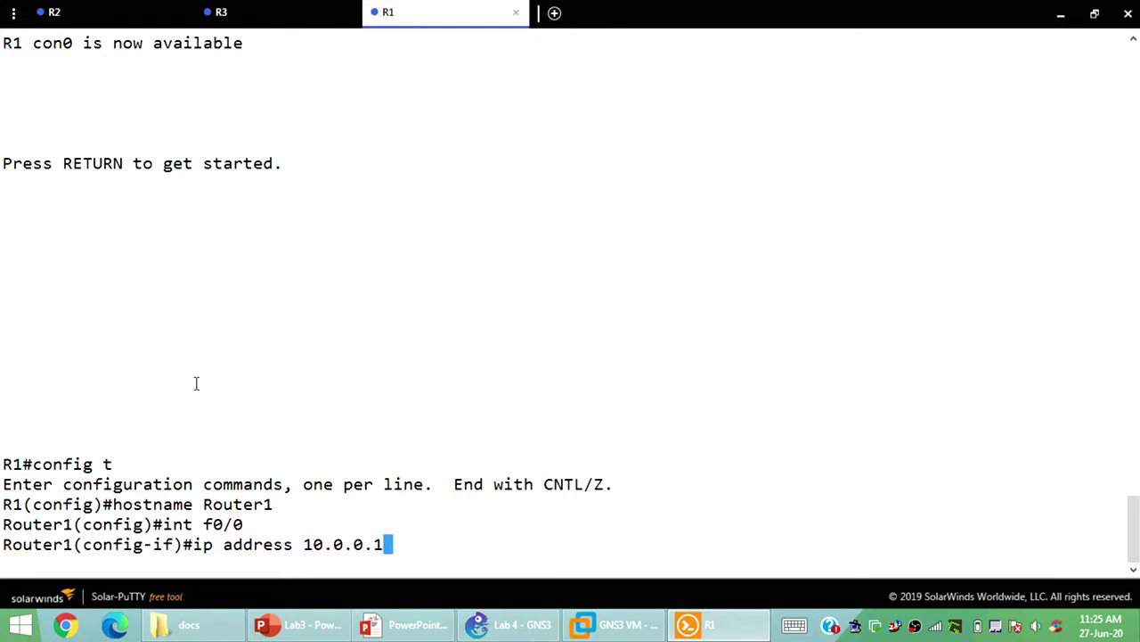
pyautogui.write(' 255.255.255.')
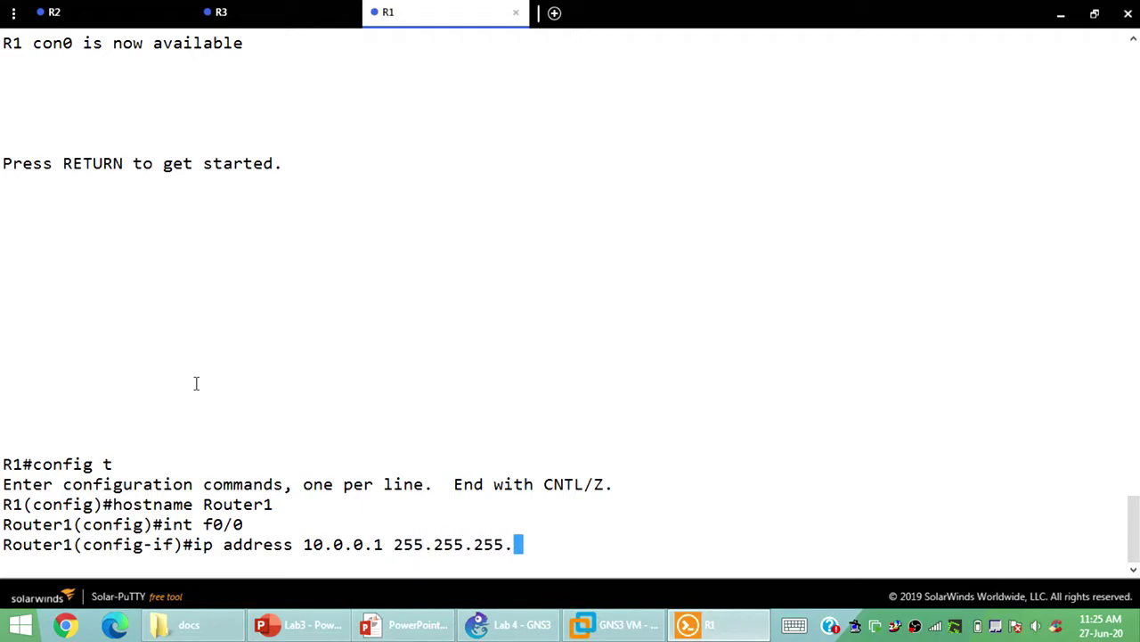
pyautogui.press('BackSpace')
pyautogui.press('BackSpace')
pyautogui.press('BackSpace')
pyautogui.press('BackSpace')
pyautogui.press('BackSpace')
pyautogui.press('BackSpace')
pyautogui.press('BackSpace')
pyautogui.press('BackSpace')
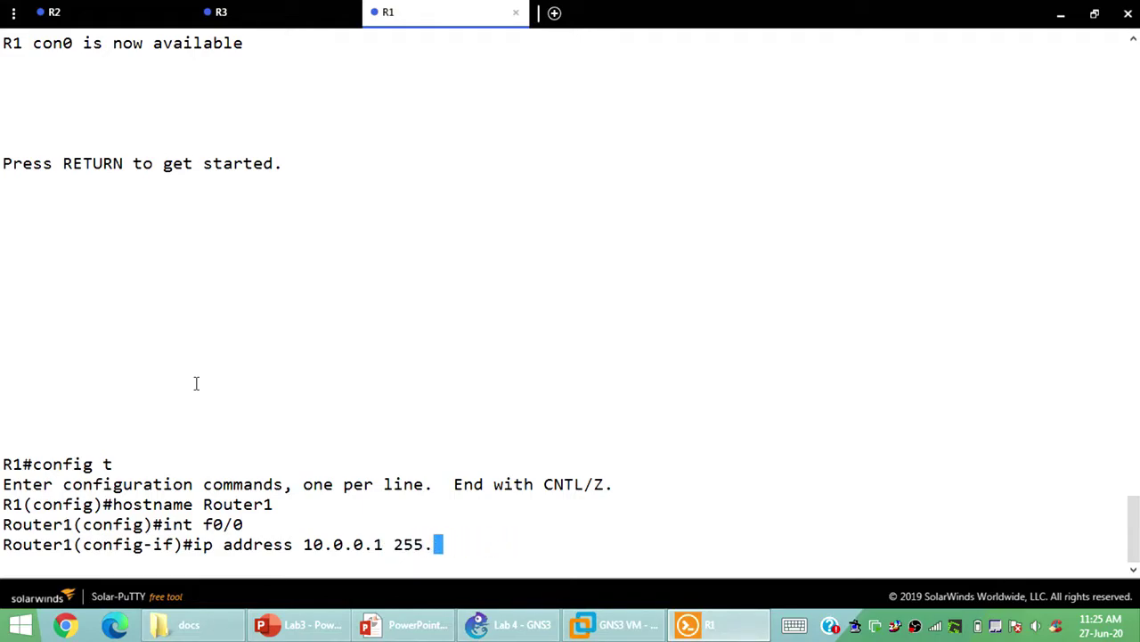
pyautogui.write('0.0.0')
pyautogui.press('Return')
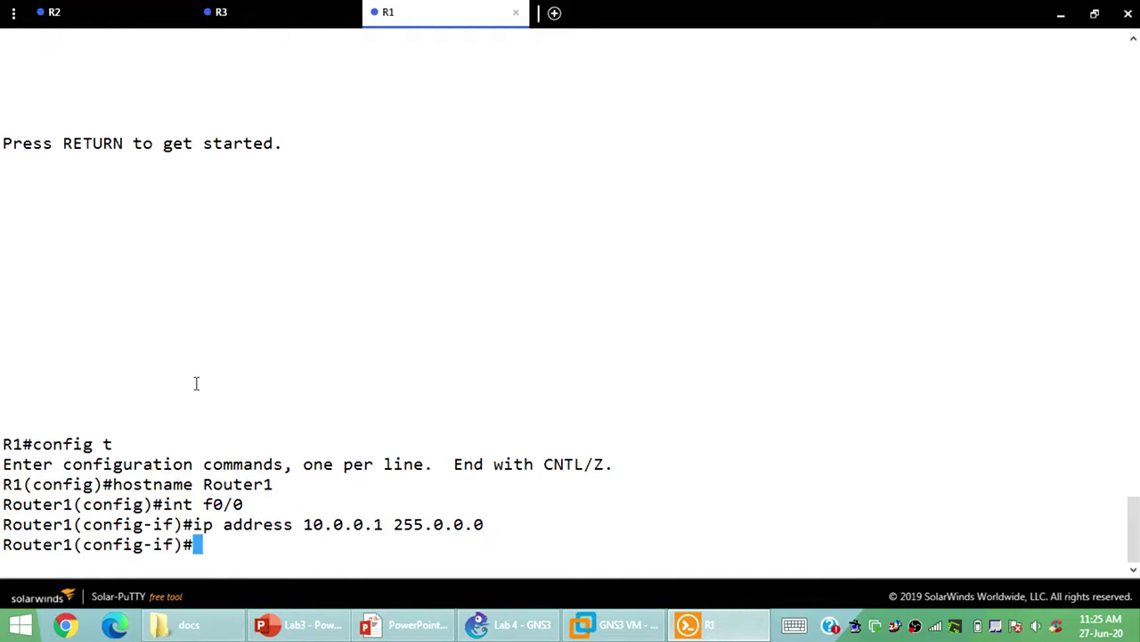
pyautogui.write('no shut')
pyautogui.press('Return')
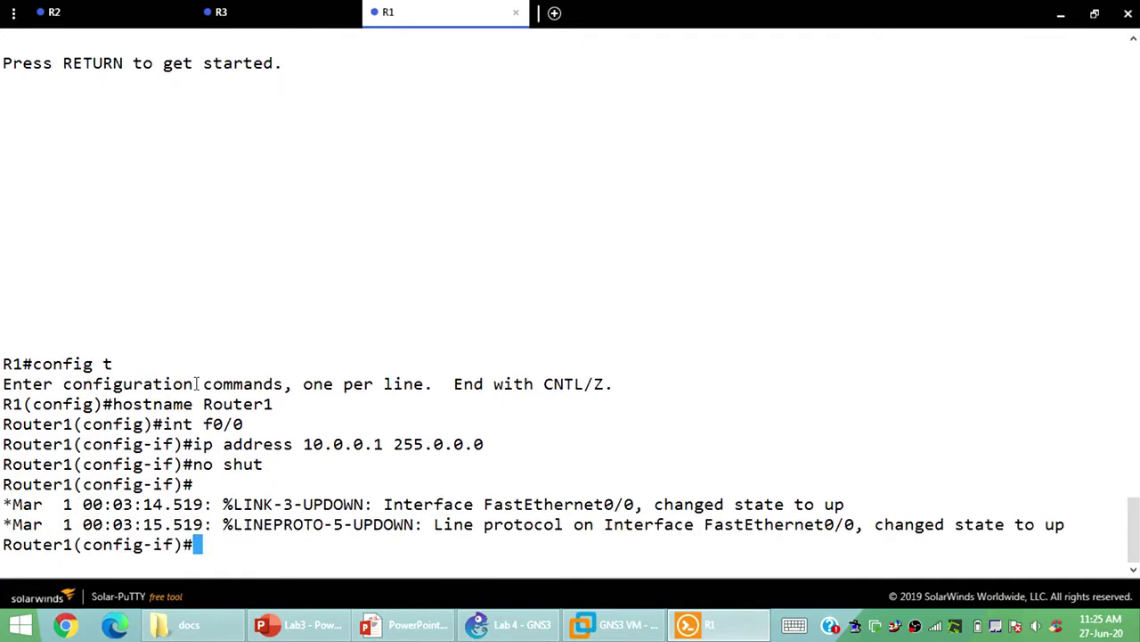
pyautogui.write('int')
pyautogui.press('BackSpace')
pyautogui.press('BackSpace')
pyautogui.press('BackSpace')
# - On Router2, assign 10.0.0.2 255.255.255.0 to f0/0 and bring it up
pyautogui.hotkey('ctrl', 'Tab')
pyautogui.write('\\')
pyautogui.press('Return')
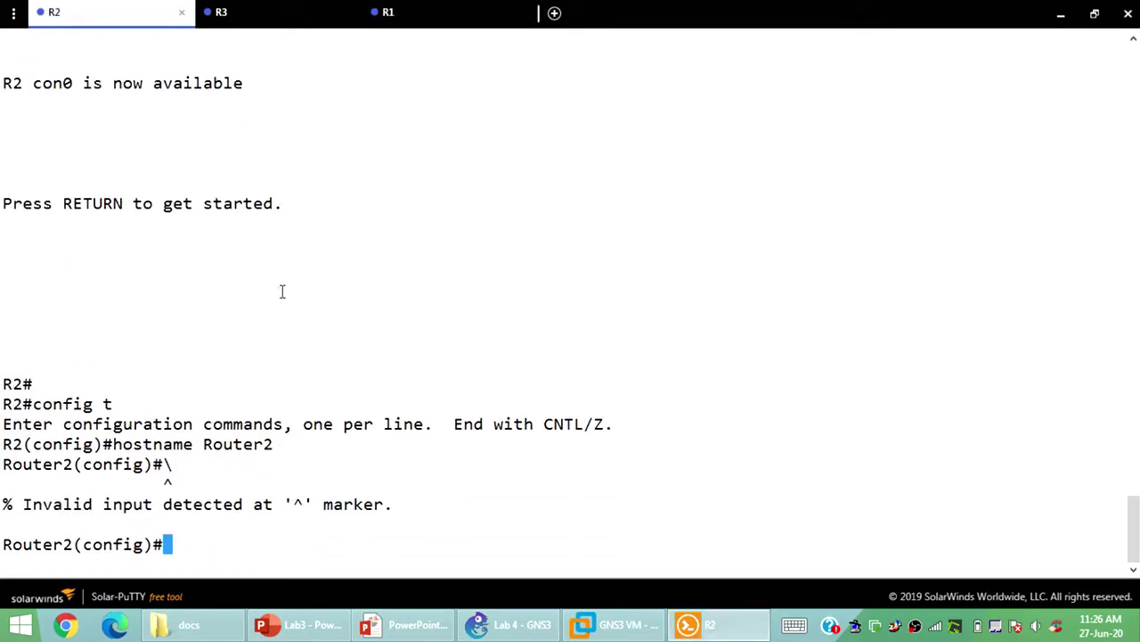
pyautogui.write('int f0/0')
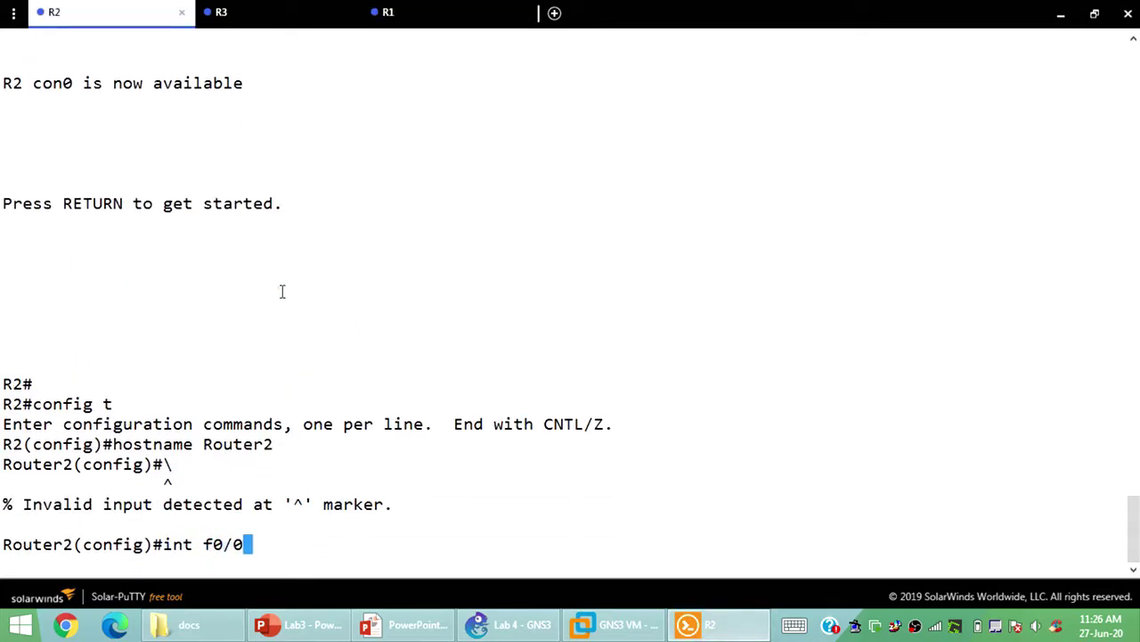
pyautogui.press('Return')
pyautogui.write('ip ad')
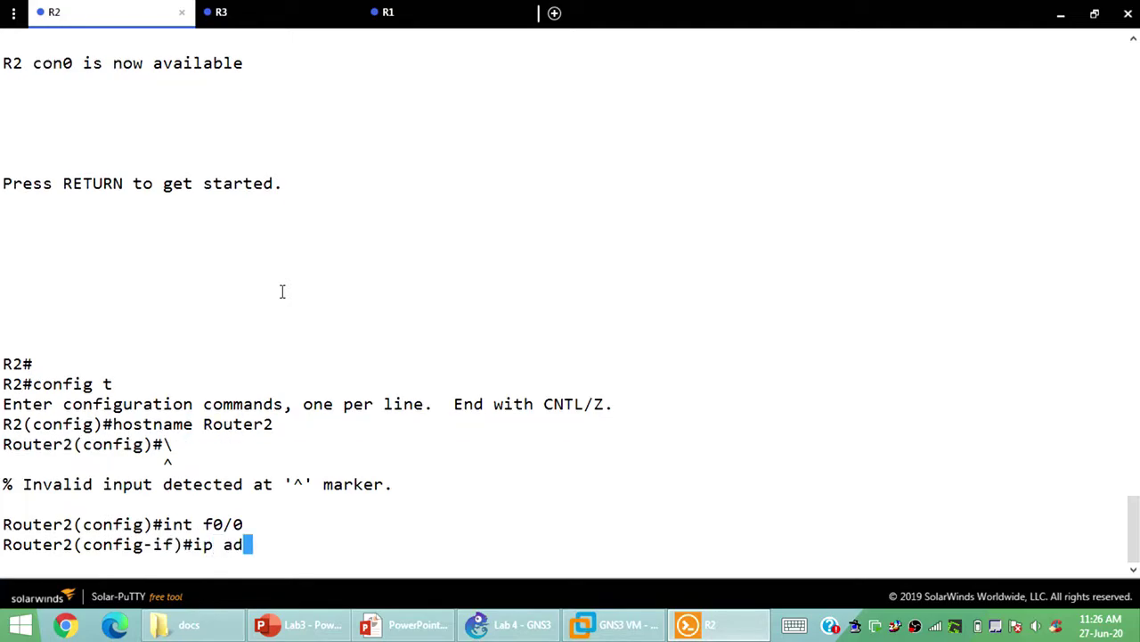
pyautogui.write('dress 10.0.')
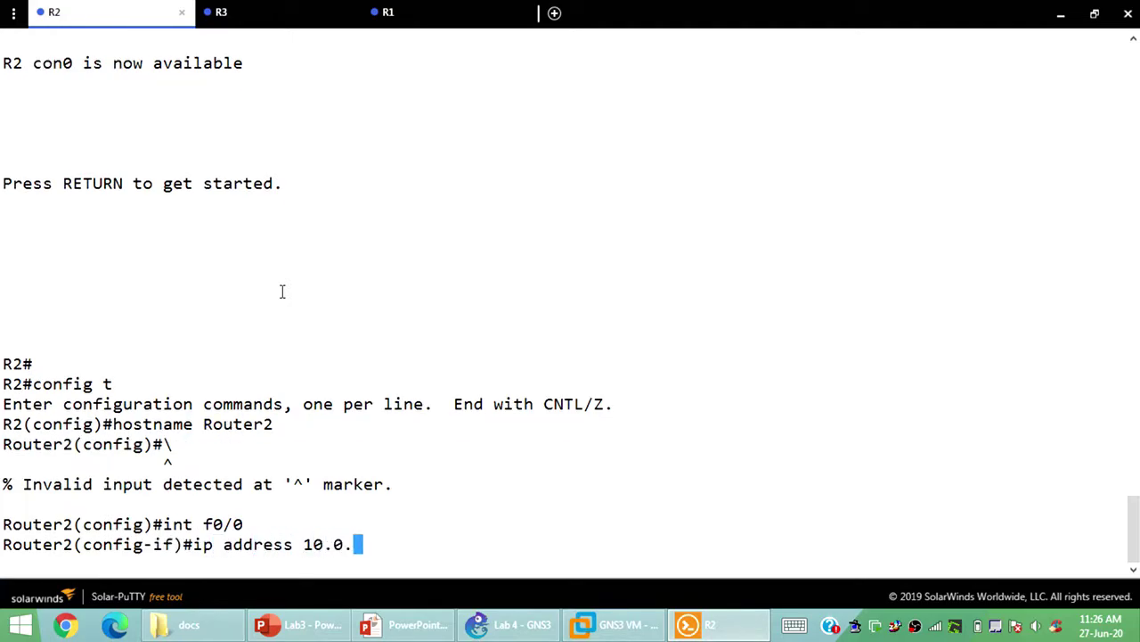
pyautogui.write('0.2 255.255.255.0')
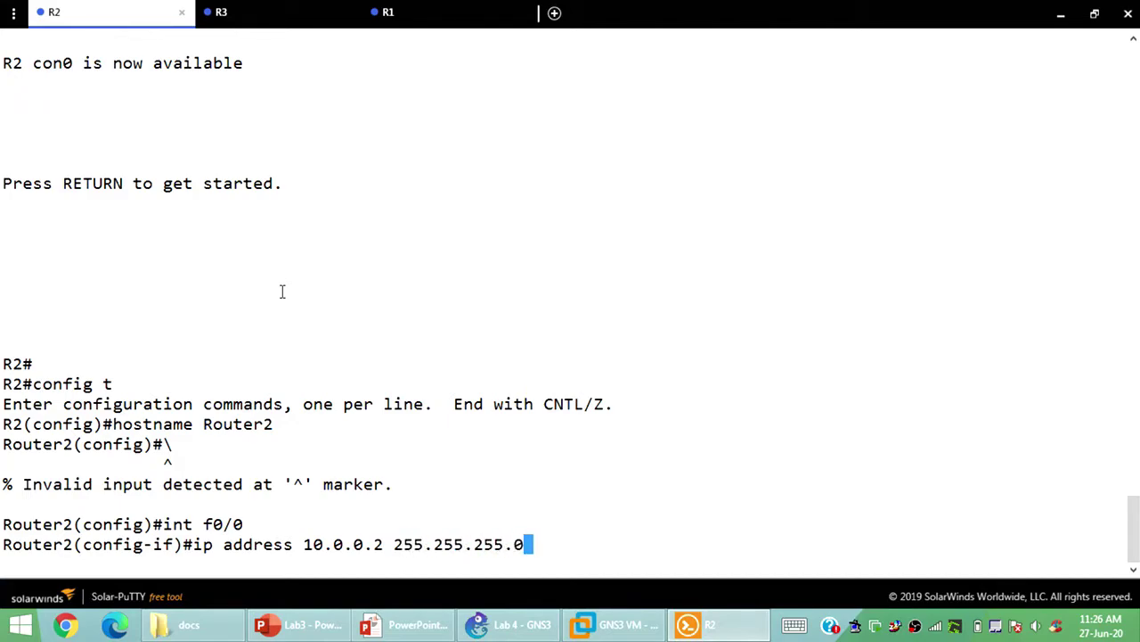
pyautogui.press('Return')
pyautogui.write('no shut')
pyautogui.press('Return')
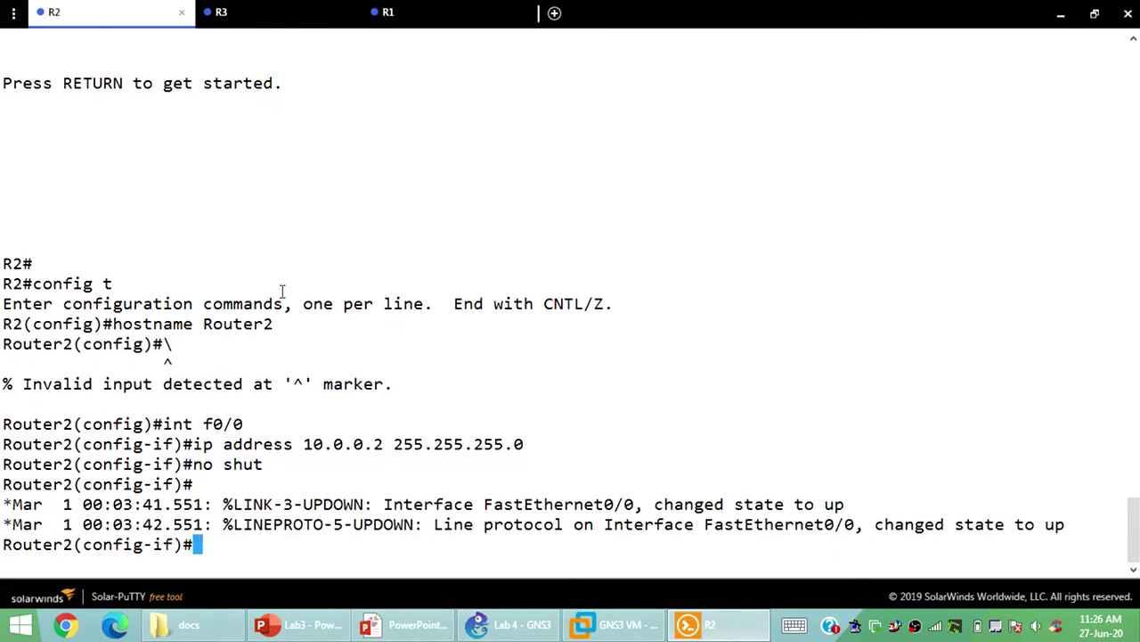
# - On Router2, assign 192.168.1.1 255.255.255.0 to f0/1 and bring it up
pyautogui.write('int f1')
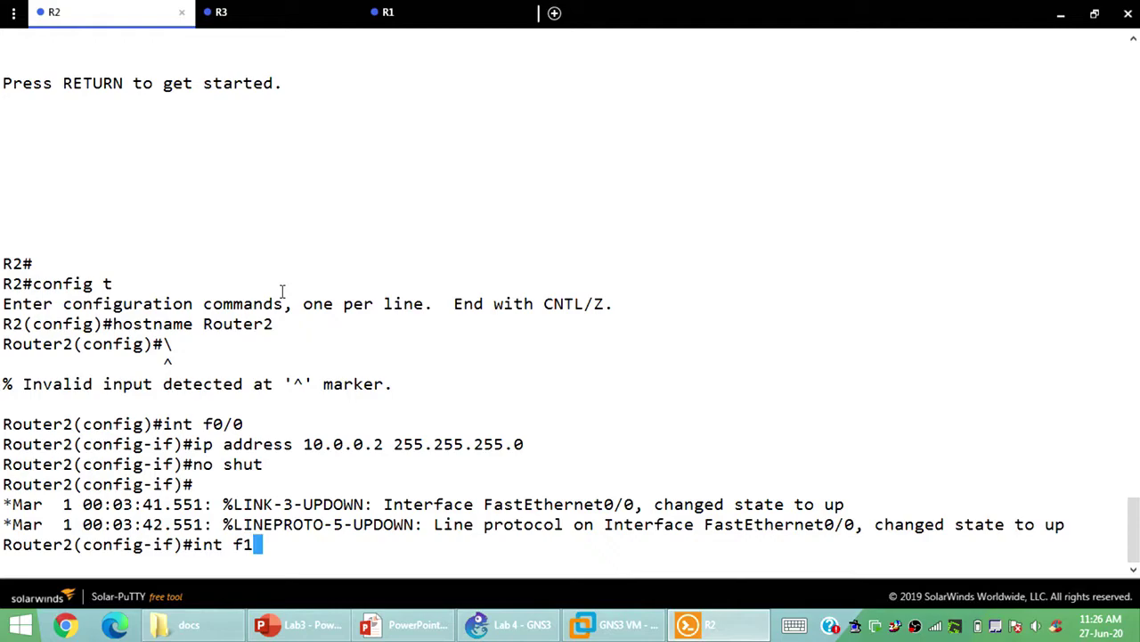
pyautogui.write('/0')
pyautogui.press('BackSpace')
pyautogui.press('BackSpace')
pyautogui.press('BackSpace')
pyautogui.write('0/1')
pyautogui.press('Return')
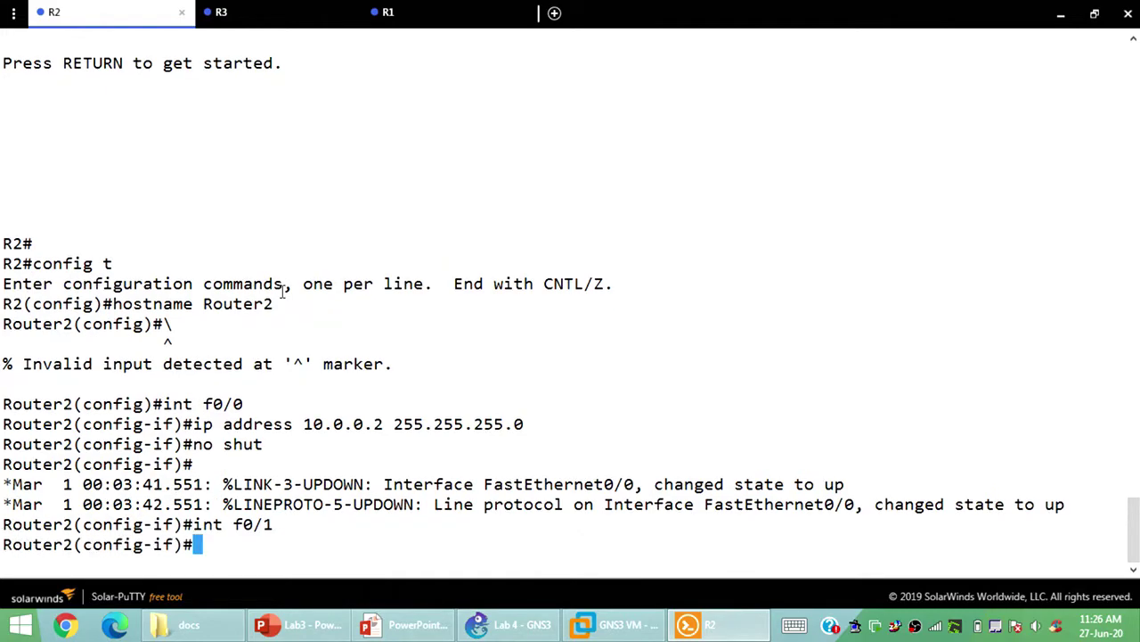
pyautogui.write('ip address')
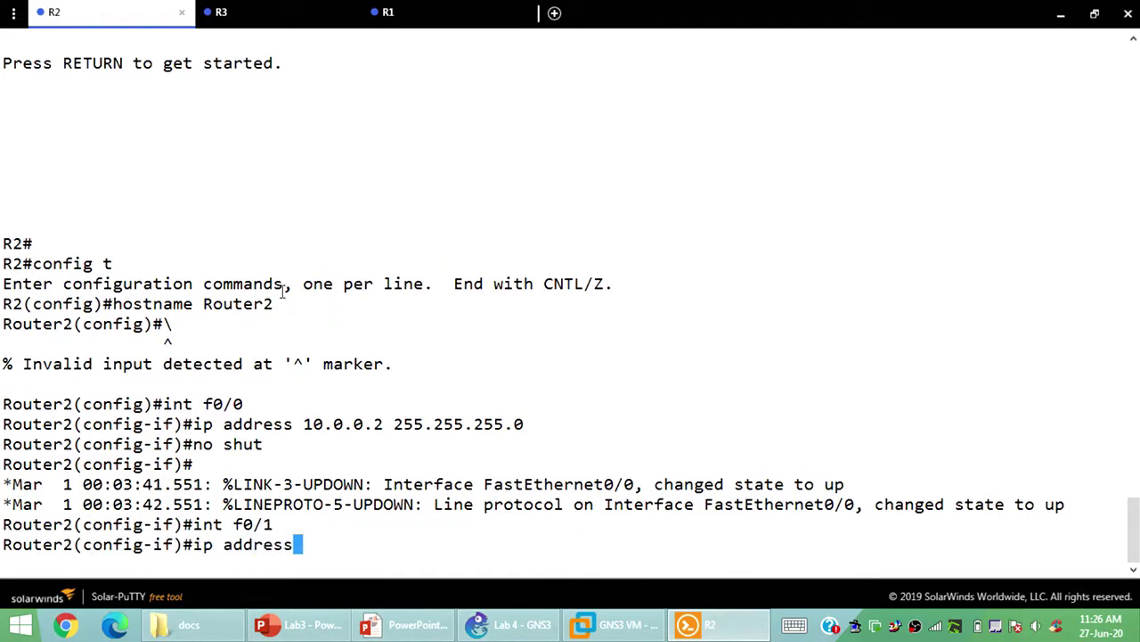
pyautogui.press('Tab')
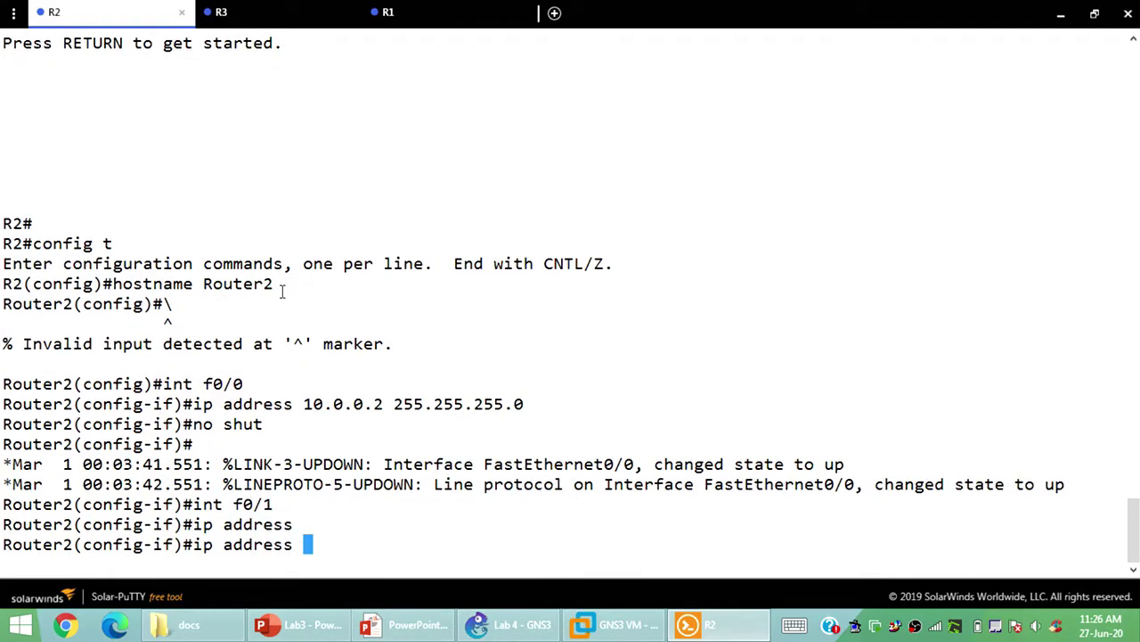
pyautogui.write('192.168.')
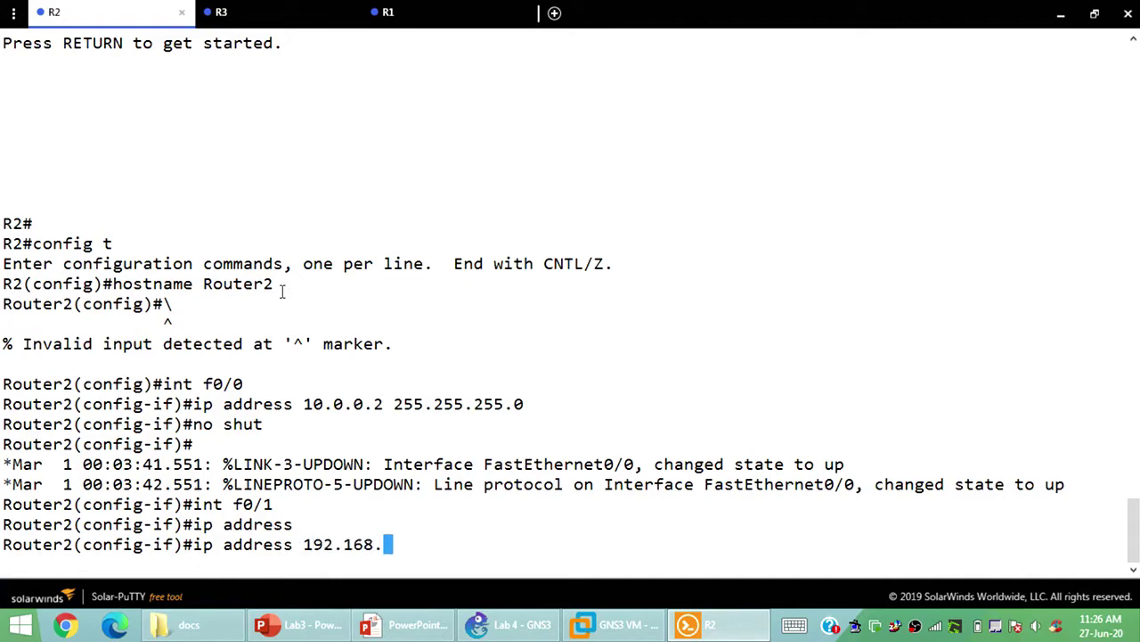
pyautogui.write('1.1 255.255.')
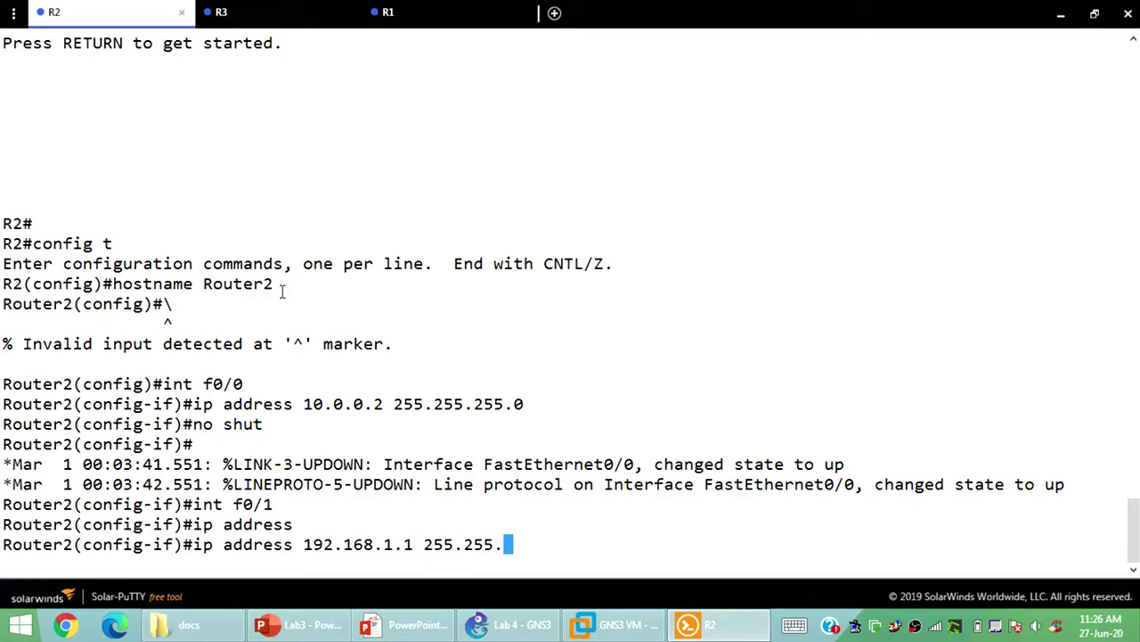
pyautogui.write('255.0')
pyautogui.press('Return')
pyautogui.write('no shut')
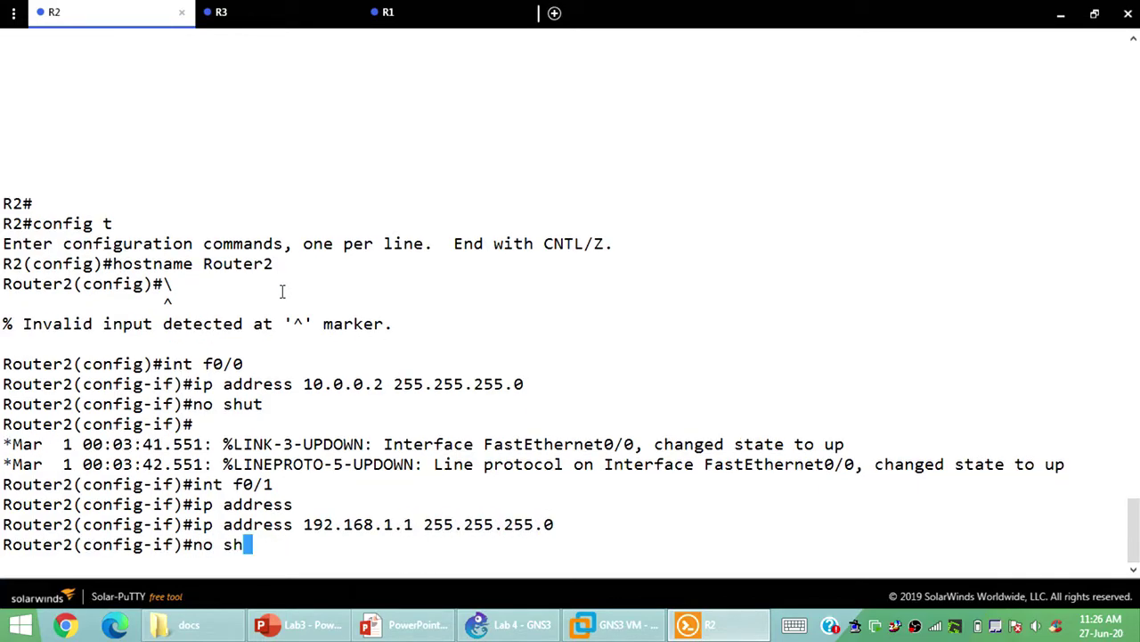
pyautogui.press('Return')
pyautogui.write('int')
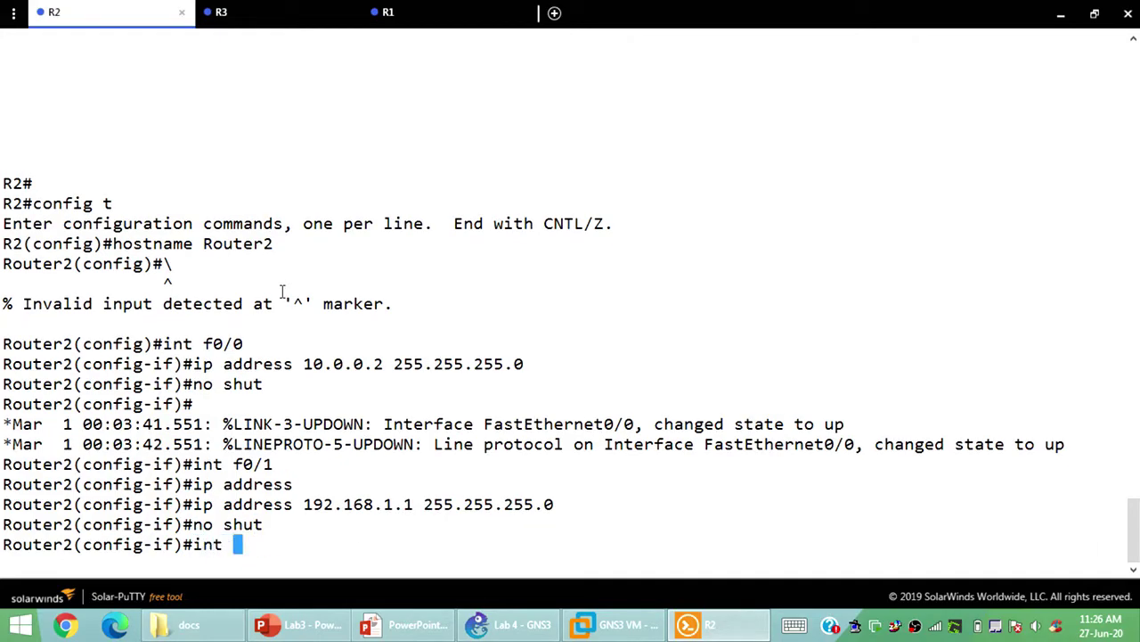
pyautogui.press('BackSpace')
pyautogui.press('BackSpace')
pyautogui.press('BackSpace')
pyautogui.press('BackSpace')
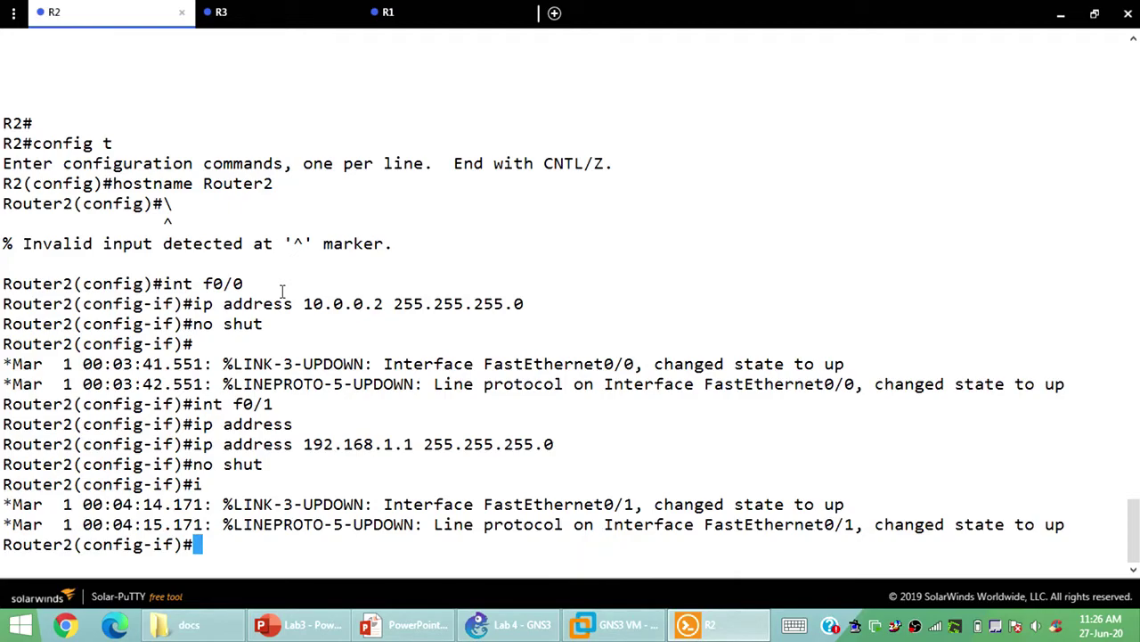
# - On Router3, assign 192.168.1.2 255.255.255.0 to f0/1 and enable it with no shut
pyautogui.click(288, 11)
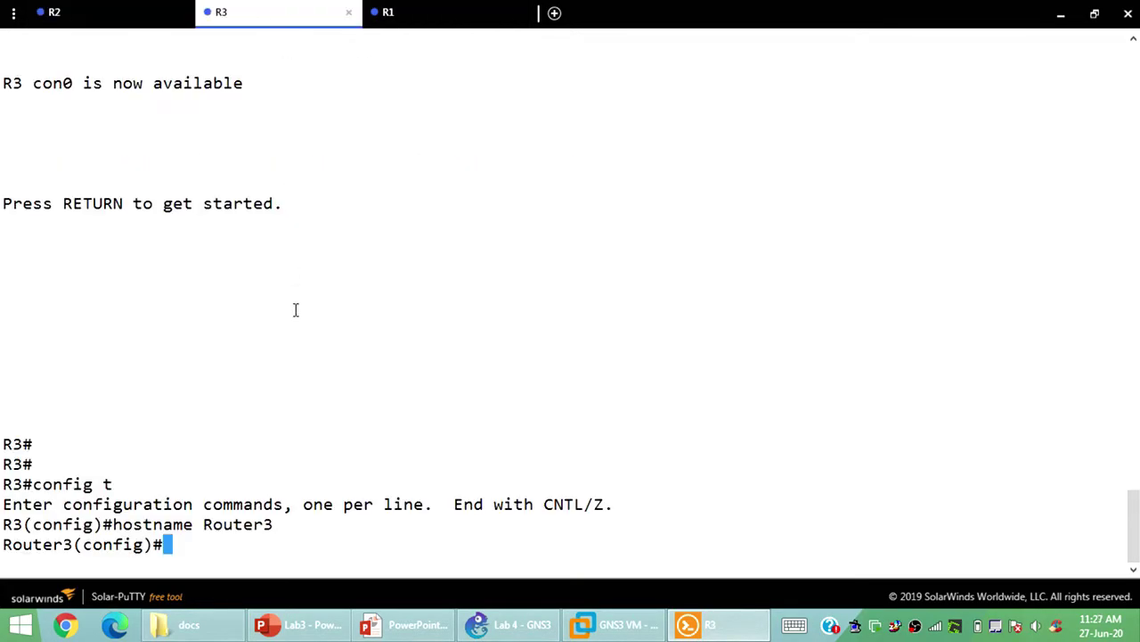
pyautogui.press('Return')
pyautogui.press('Return')
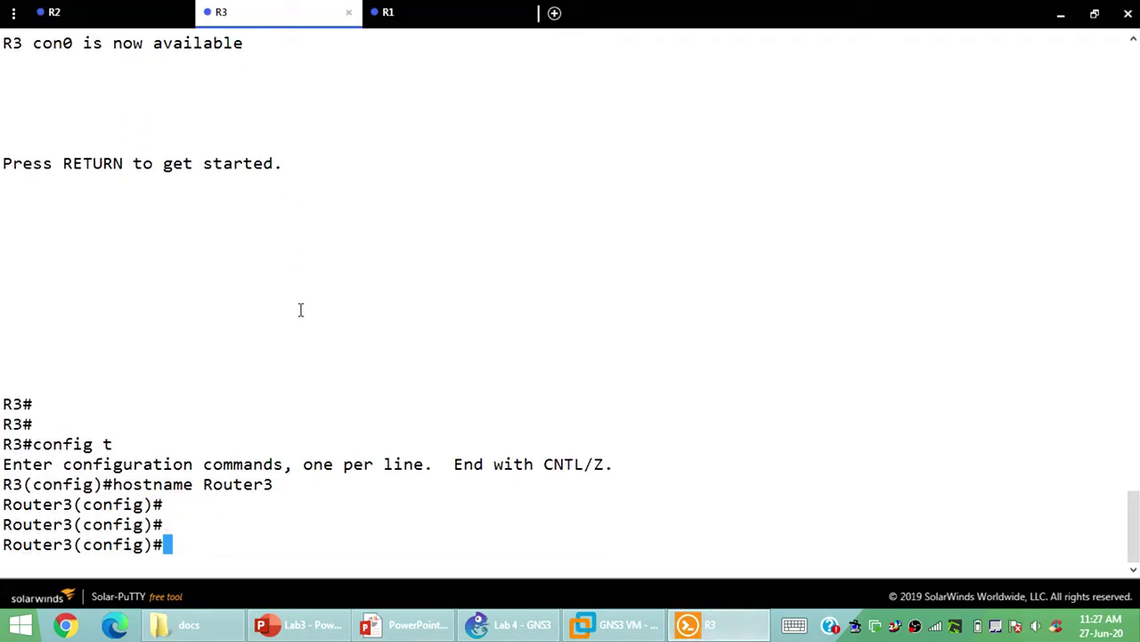
pyautogui.write('int f0/1')
pyautogui.press('Return')
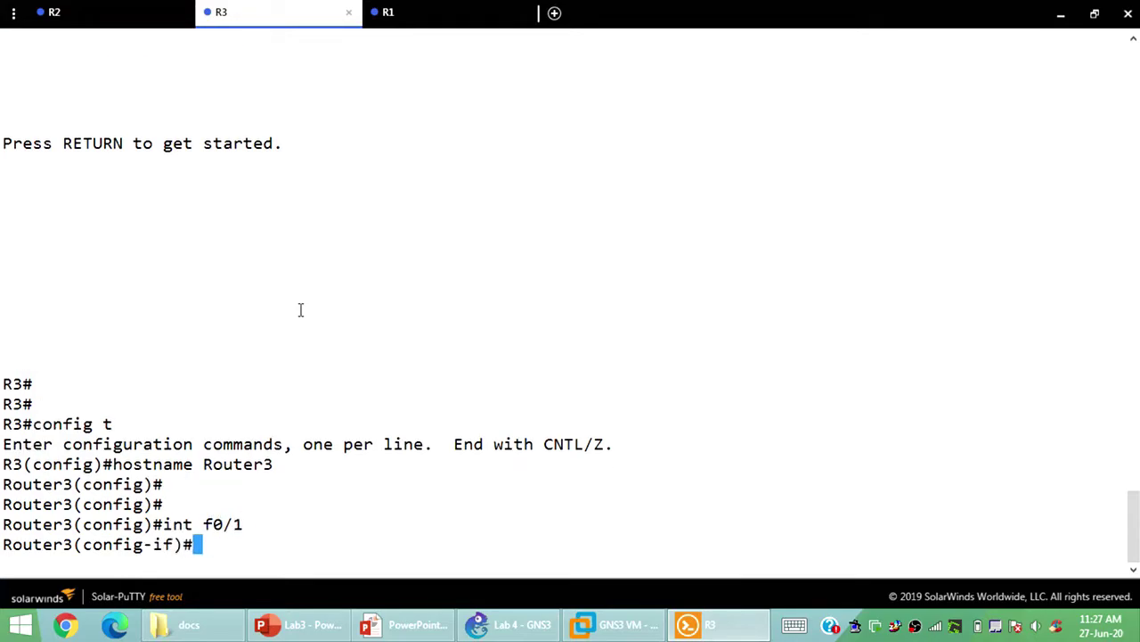
pyautogui.write('ip address 192')
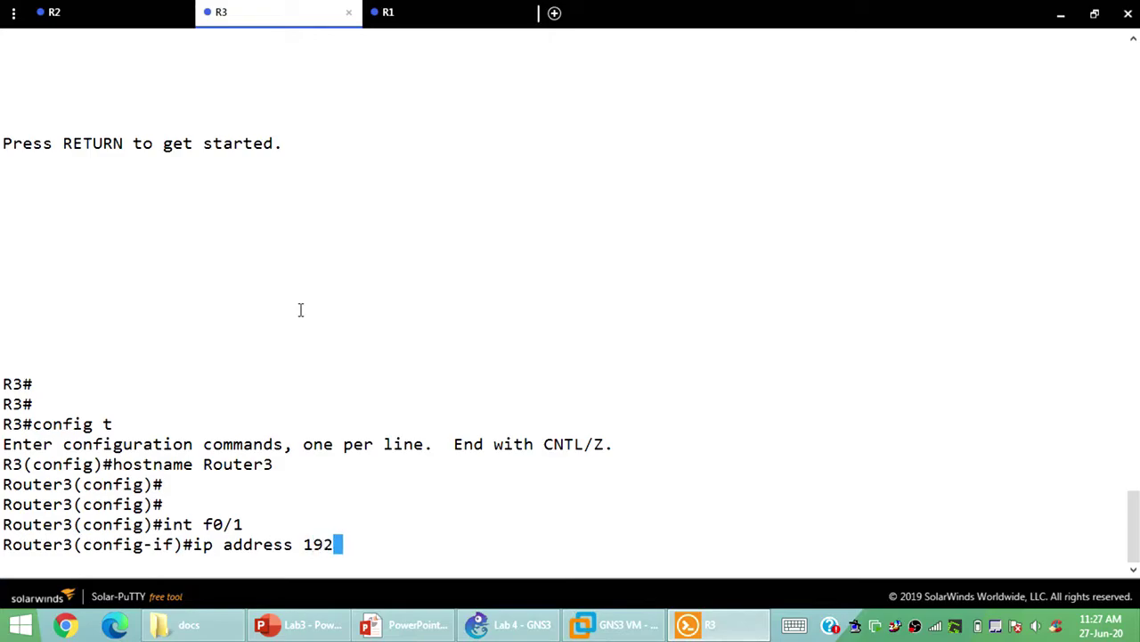
pyautogui.write('.168.1.')
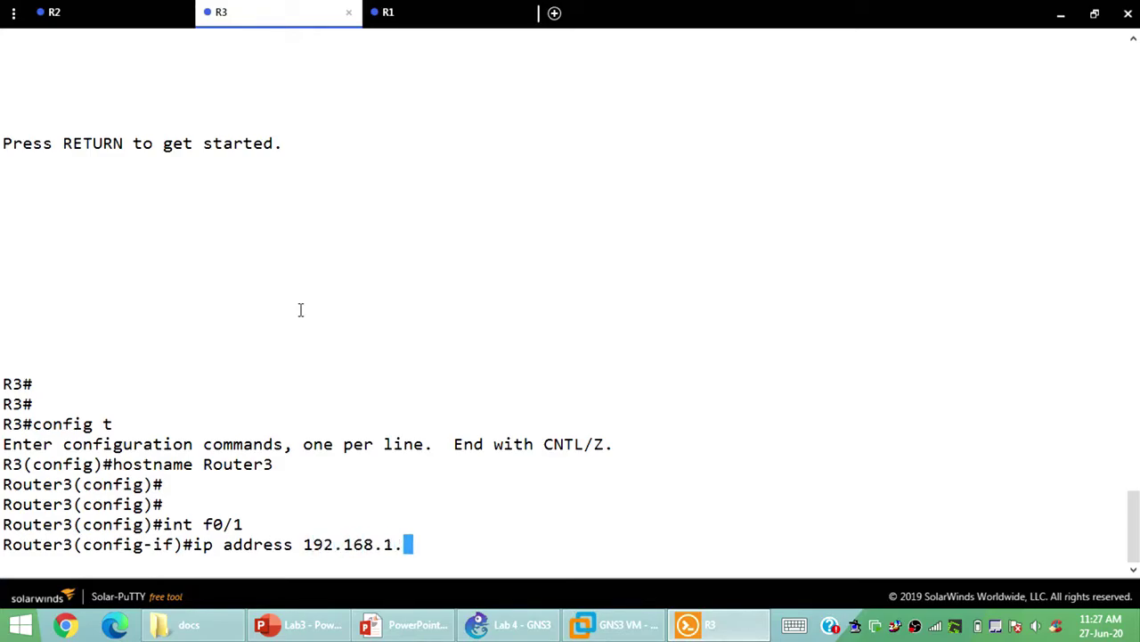
pyautogui.write('2 255.255')
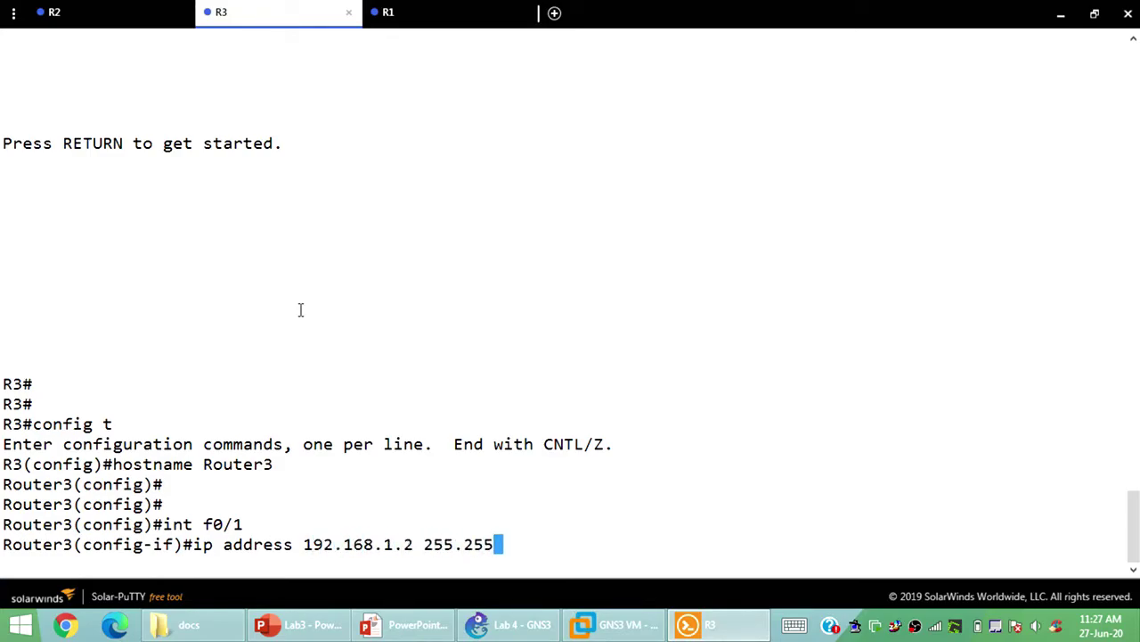
pyautogui.write('.255.0')
pyautogui.press('Return')
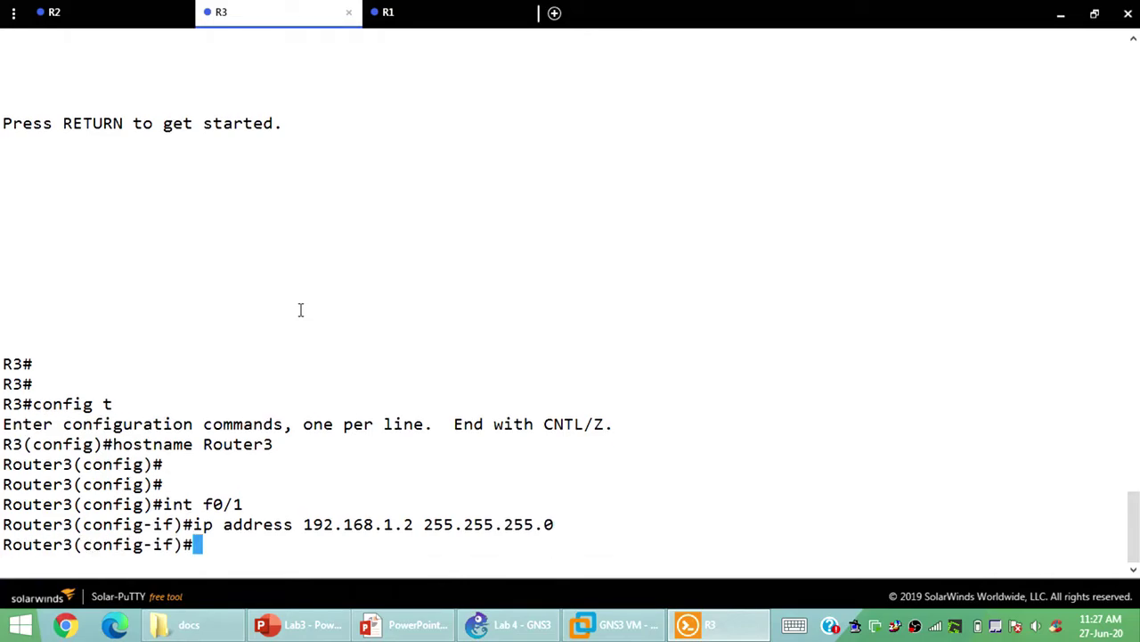
pyautogui.write('no shut')
pyautogui.press('Return')
pyautogui.press('Return')
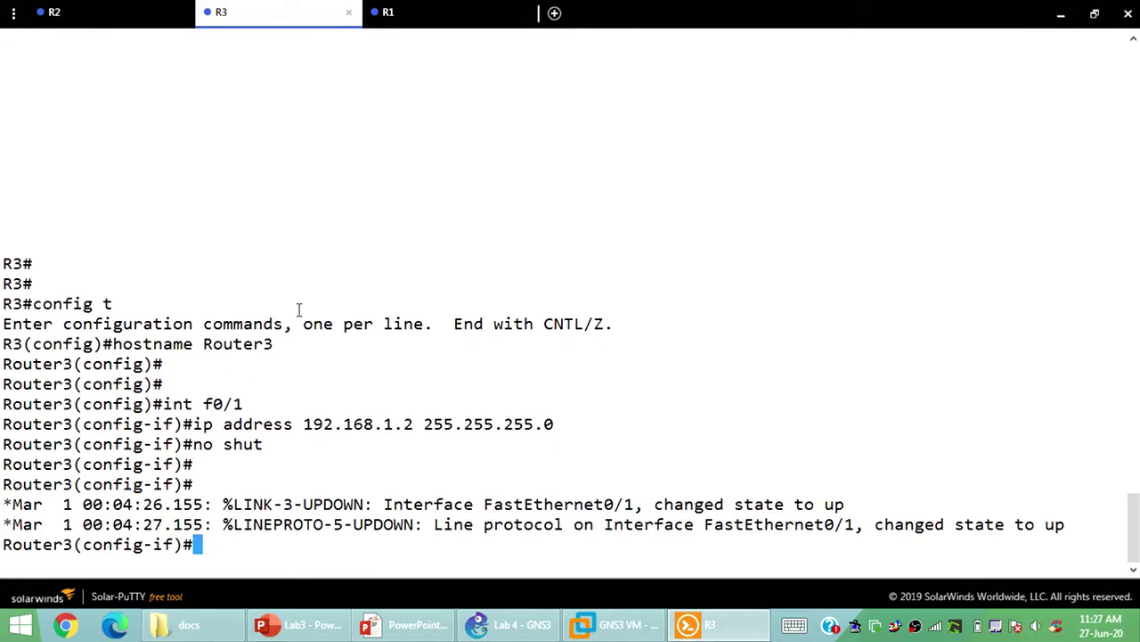
pyautogui.click(401, 11)
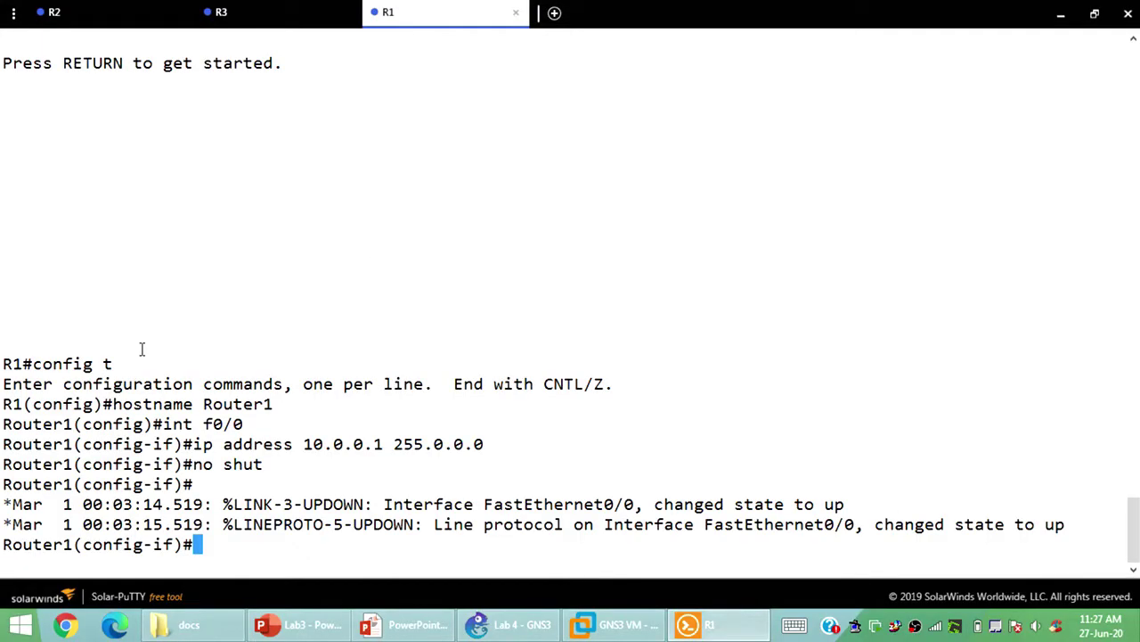
# - Add a default route 0.0.0.0 0.0.0.0 out f0/1 on Router1
pyautogui.write('ip route 0')
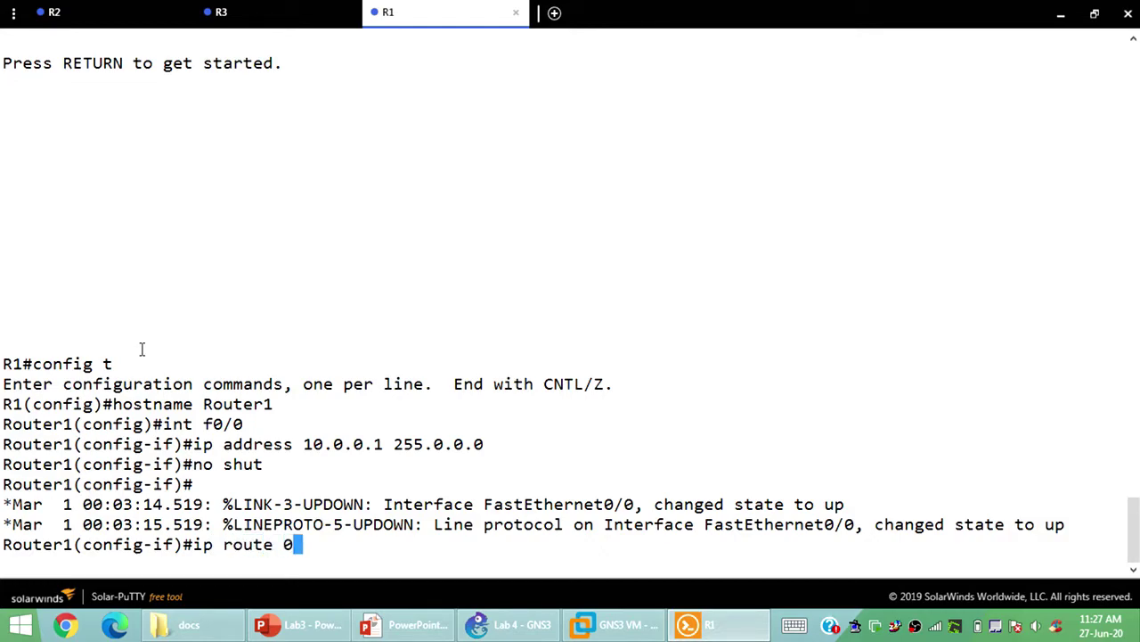
pyautogui.write('.0.0.0')
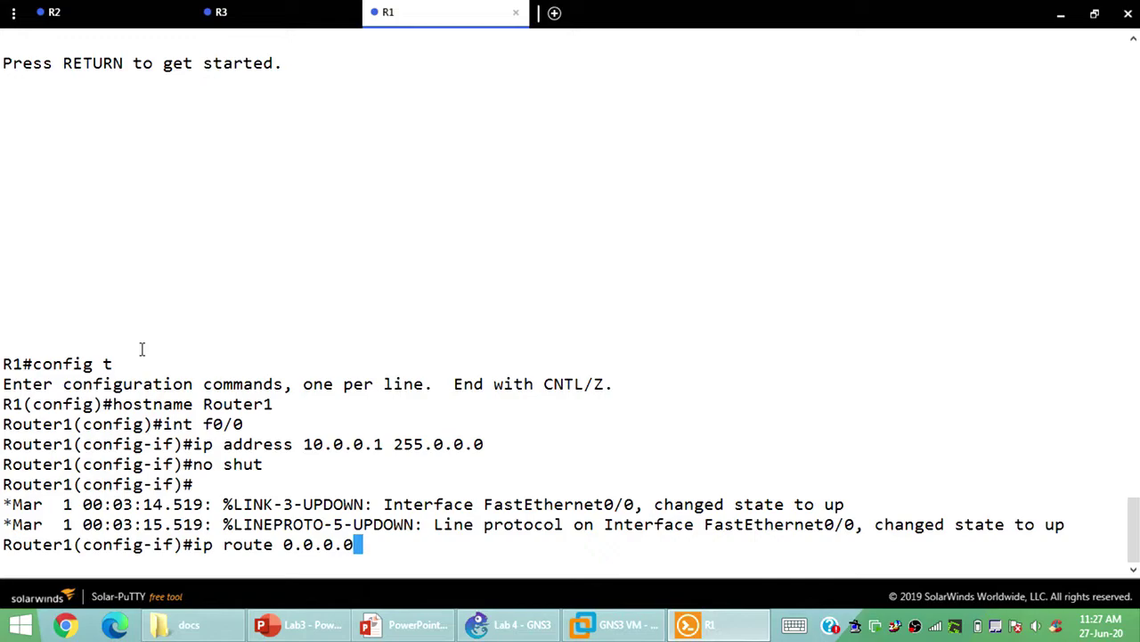
pyautogui.write(' 0.0.0.0 f')
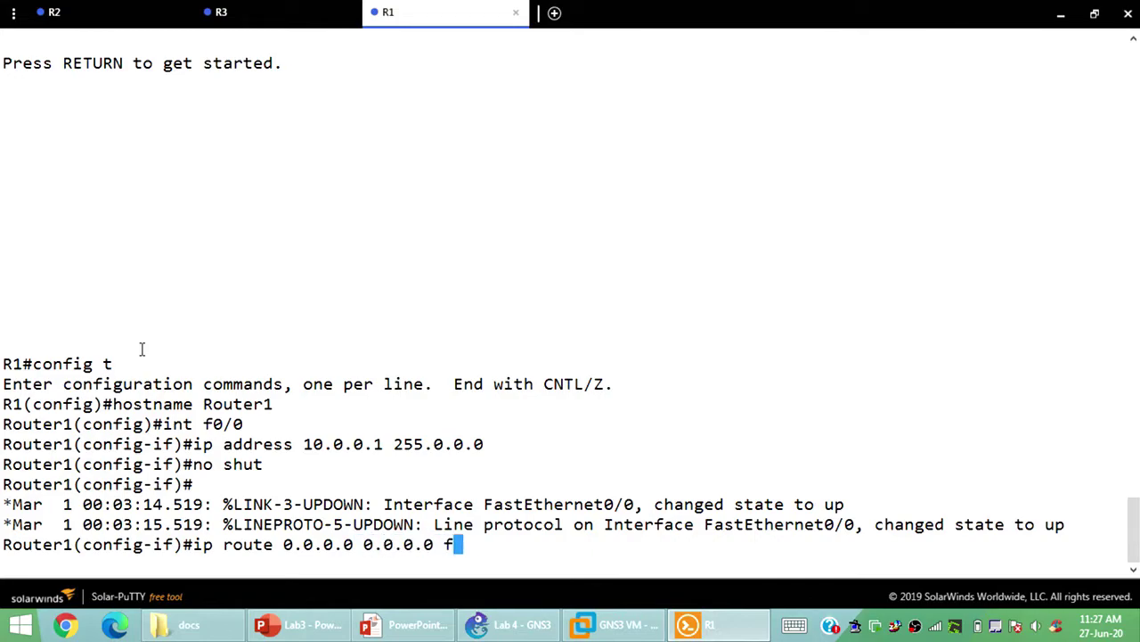
pyautogui.write('0/1')
pyautogui.press('Return')
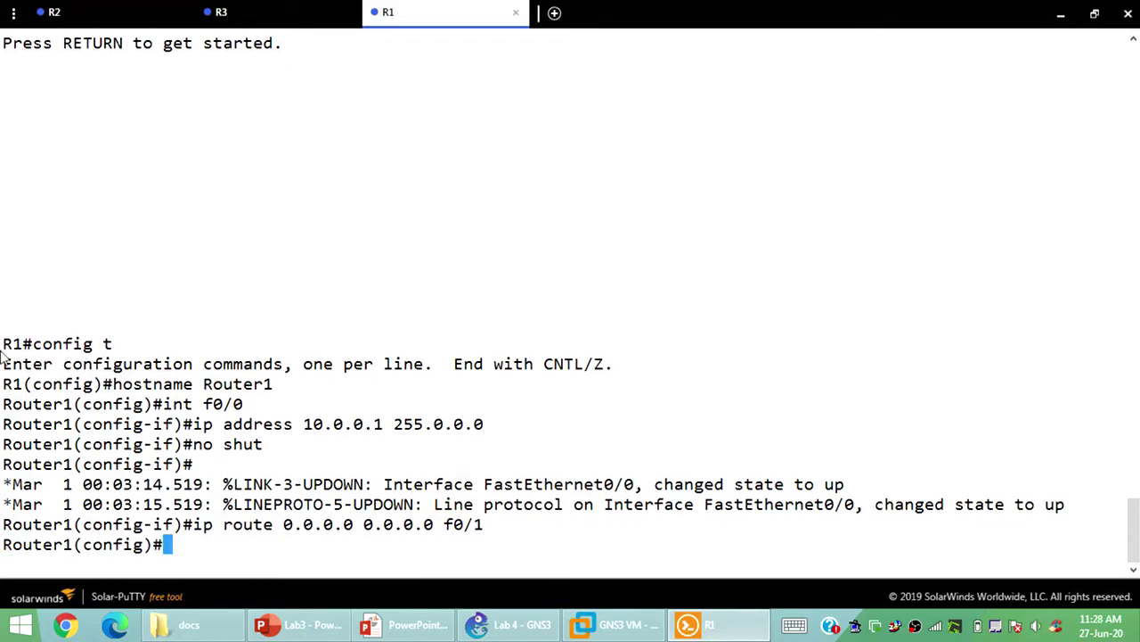
pyautogui.click(253, 22)
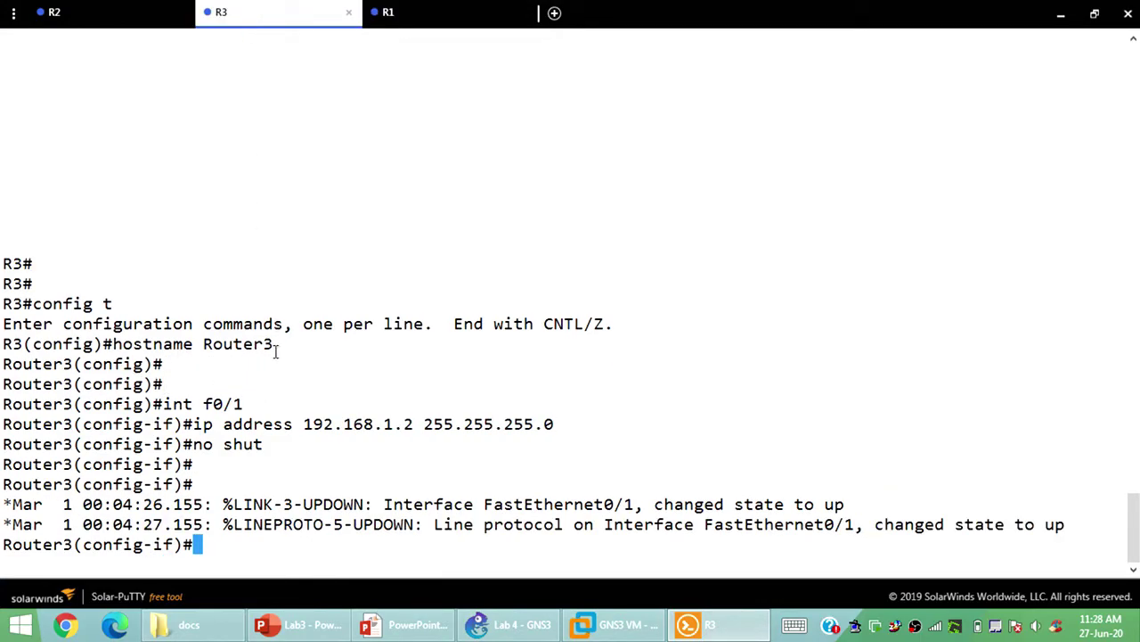
pyautogui.moveTo(268, 347); pyautogui.dragTo(272, 354)
pyautogui.write('ip route')
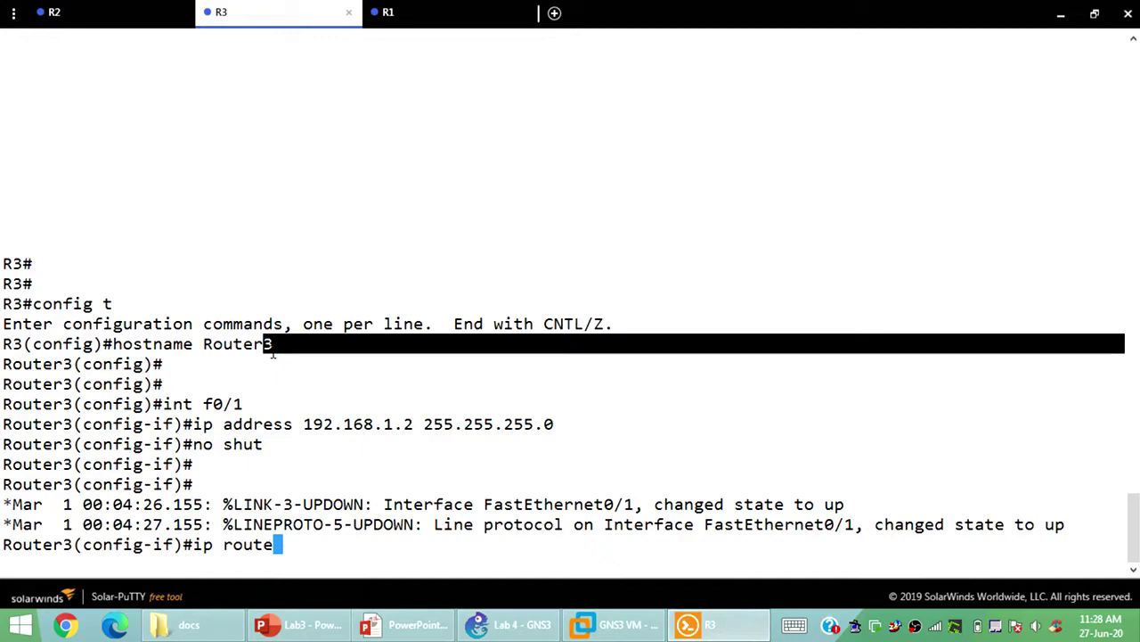
# - Remove Router1's f0/1 default route and edit the recalled command to point out f0/0
pyautogui.click(452, 12)
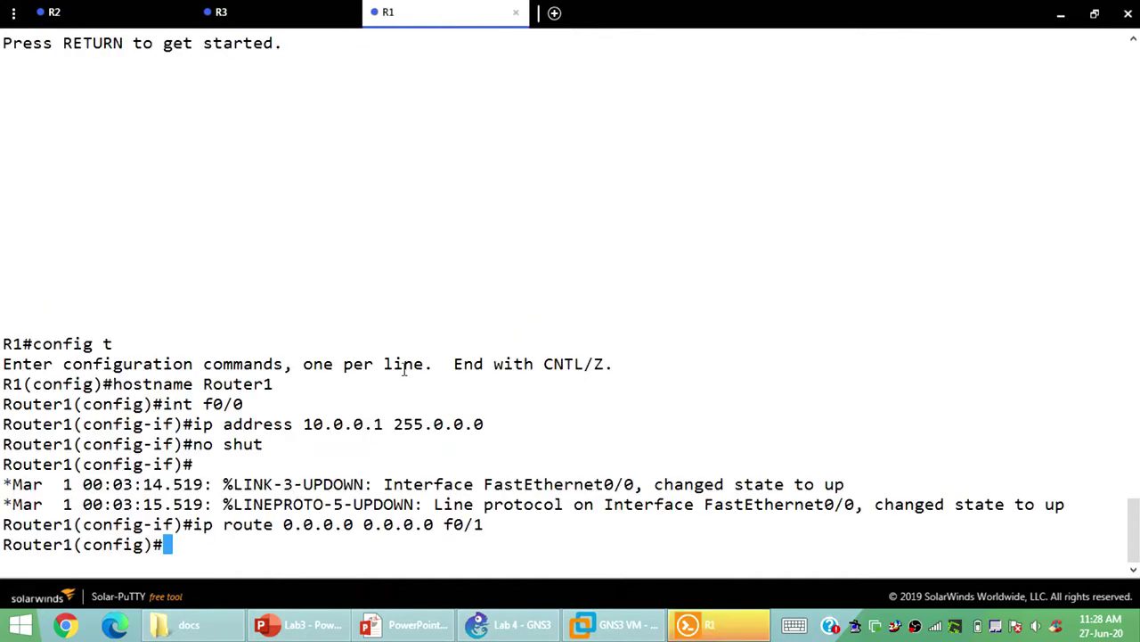
pyautogui.press('Up')
pyautogui.press('Left')
pyautogui.press('Left')
pyautogui.press('Left')
pyautogui.press('Left')
pyautogui.press('Left')
pyautogui.press('Left')
pyautogui.press('Left')
pyautogui.press('Left')
pyautogui.press('Left')
pyautogui.press('Left')
pyautogui.press('Left')
pyautogui.press('Left')
pyautogui.press('Left')
pyautogui.press('Left')
pyautogui.press('Left')
pyautogui.press('Left')
pyautogui.press('Left')
pyautogui.press('Left')
pyautogui.press('Left')
pyautogui.press('Left')
pyautogui.press('Left')
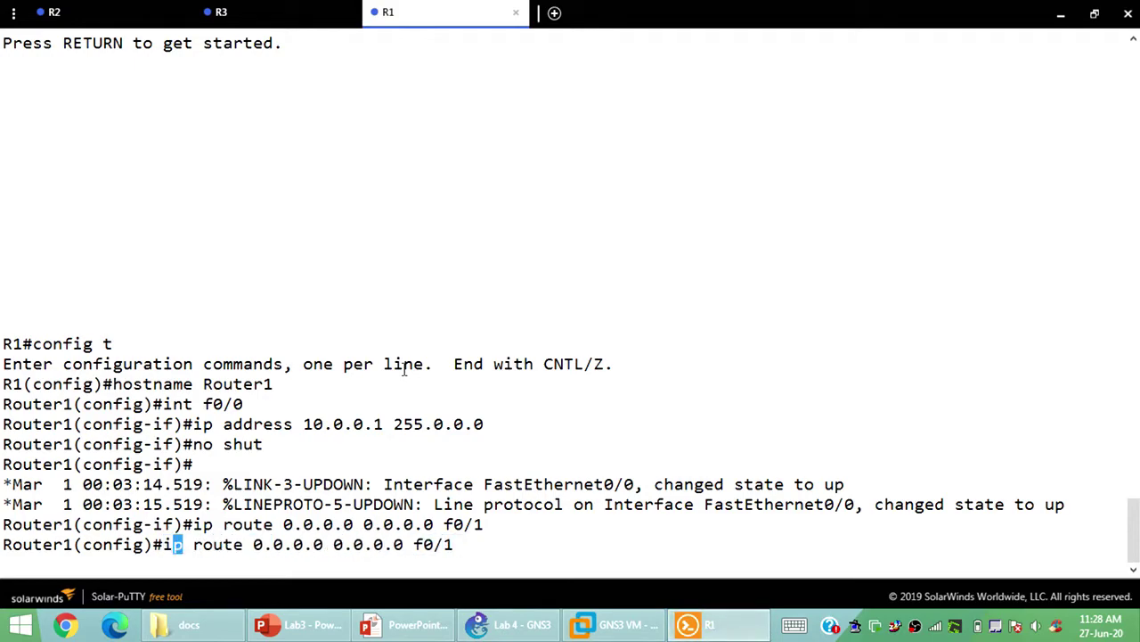
pyautogui.write('no')
pyautogui.press('Return')
pyautogui.press('Up')
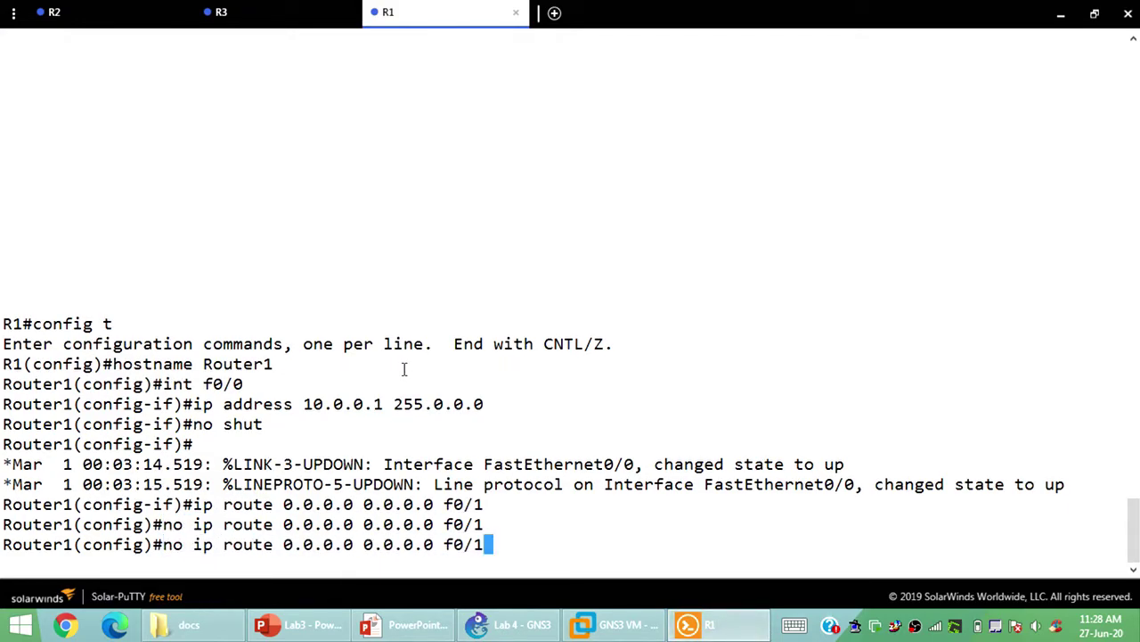
pyautogui.press('Left')
pyautogui.press('Left')
pyautogui.press('Left')
pyautogui.press('Left')
pyautogui.press('Left')
pyautogui.press('Left')
pyautogui.press('Left')
pyautogui.press('Left')
pyautogui.press('Left')
pyautogui.press('Left')
pyautogui.press('Left')
pyautogui.press('Left')
pyautogui.press('Left')
pyautogui.press('Left')
pyautogui.press('Left')
pyautogui.press('Left')
pyautogui.press('Left')
pyautogui.press('Left')
pyautogui.press('Left')
pyautogui.press('Left')
pyautogui.press('Left')
pyautogui.press('Left')
pyautogui.press('Left')
pyautogui.press('Left')
pyautogui.press('Left')
pyautogui.press('Left')
pyautogui.press('Left')
pyautogui.press('Left')
pyautogui.press('Left')
pyautogui.press('Left')
pyautogui.press('Left')
pyautogui.press('Left')
pyautogui.press('Right')
pyautogui.press('Right')
pyautogui.press('BackSpace')
pyautogui.press('BackSpace')
pyautogui.press('Right')
pyautogui.press('Right')
pyautogui.press('Right')
pyautogui.press('Right')
pyautogui.press('Right')
pyautogui.press('Right')
pyautogui.press('Right')
pyautogui.press('Right')
pyautogui.press('Right')
pyautogui.press('Right')
pyautogui.press('Right')
pyautogui.press('Right')
pyautogui.press('Right')
pyautogui.press('Right')
pyautogui.press('Right')
pyautogui.press('Right')
pyautogui.press('Right')
pyautogui.press('Right')
pyautogui.press('Right')
pyautogui.press('Right')
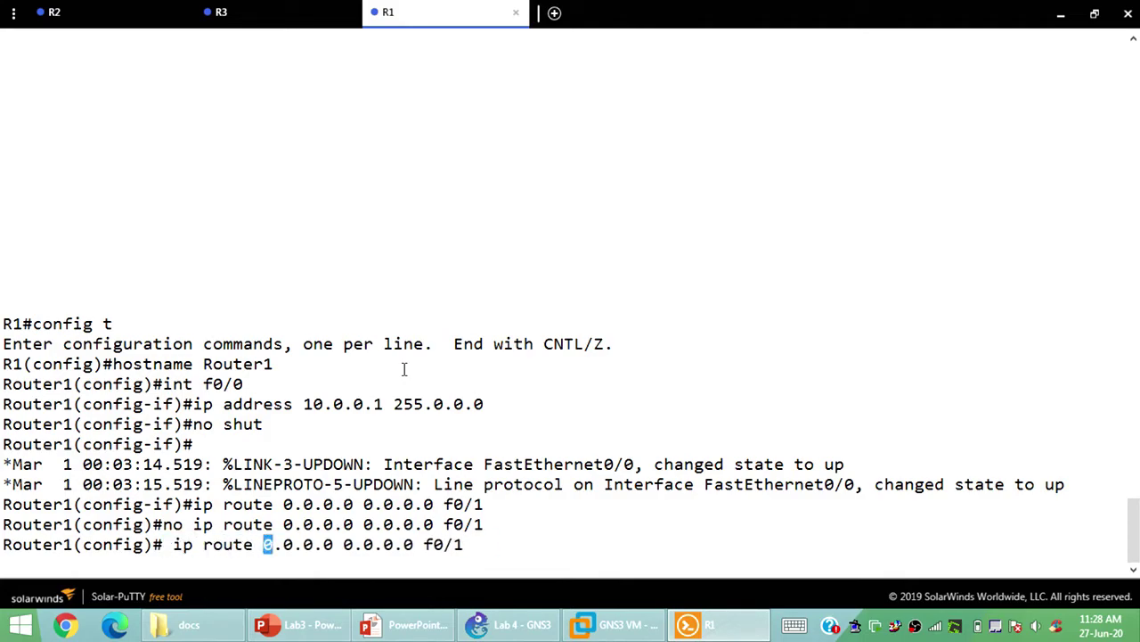
pyautogui.press('BackSpace')
# - On Router3, add default route ip route 0.0.0.0 0.0.0.0 f0/1
pyautogui.write('0')
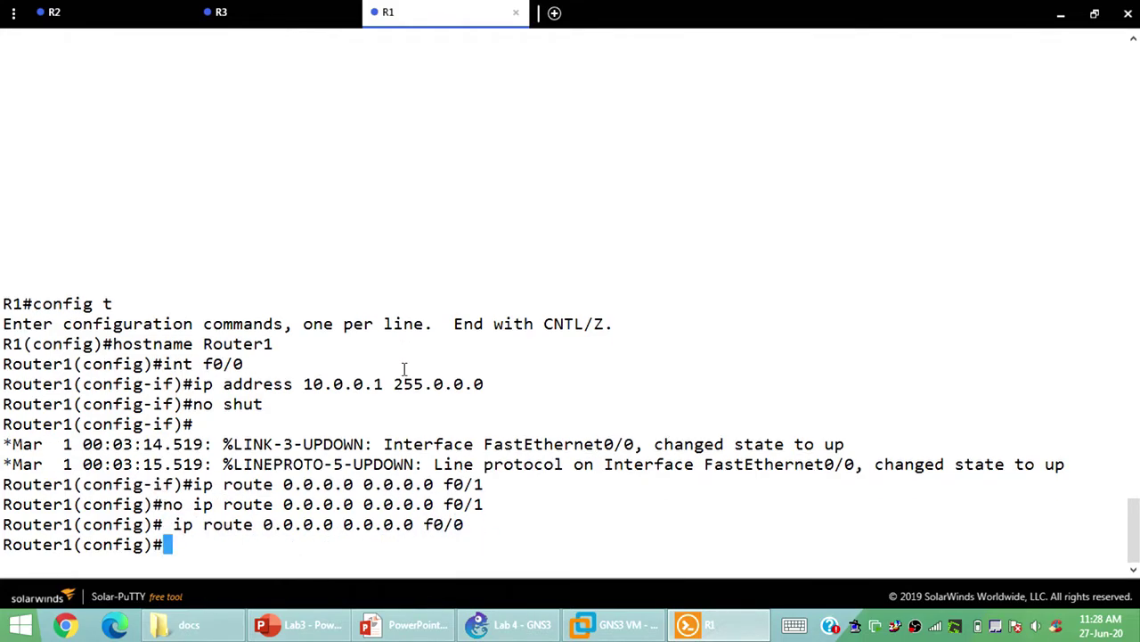
pyautogui.click(222, 13)
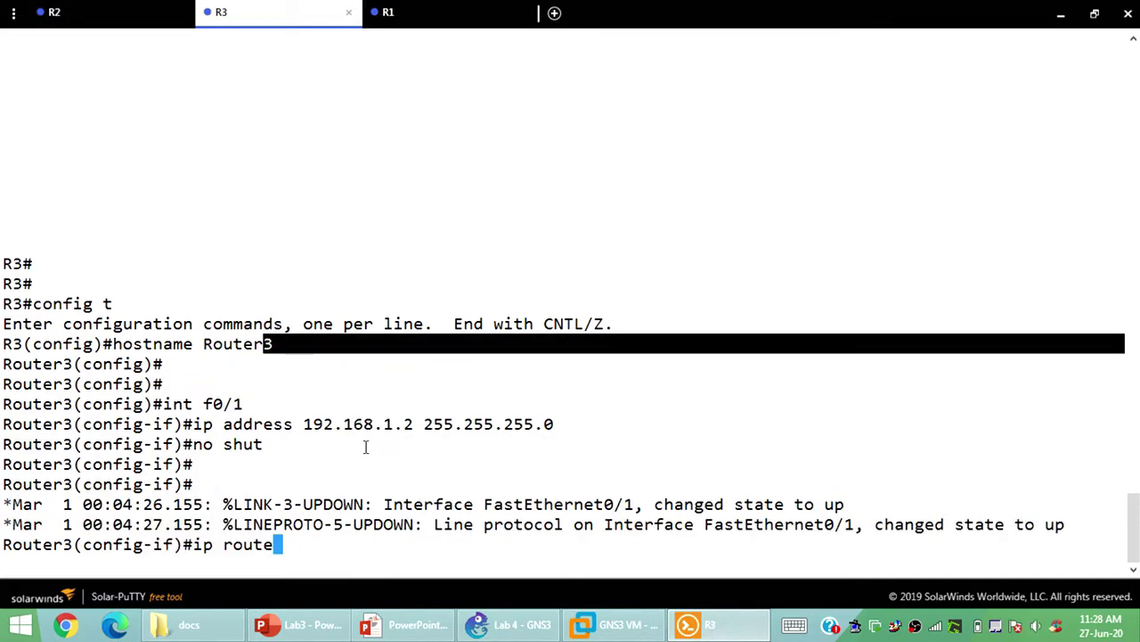
pyautogui.write('0.0.0')
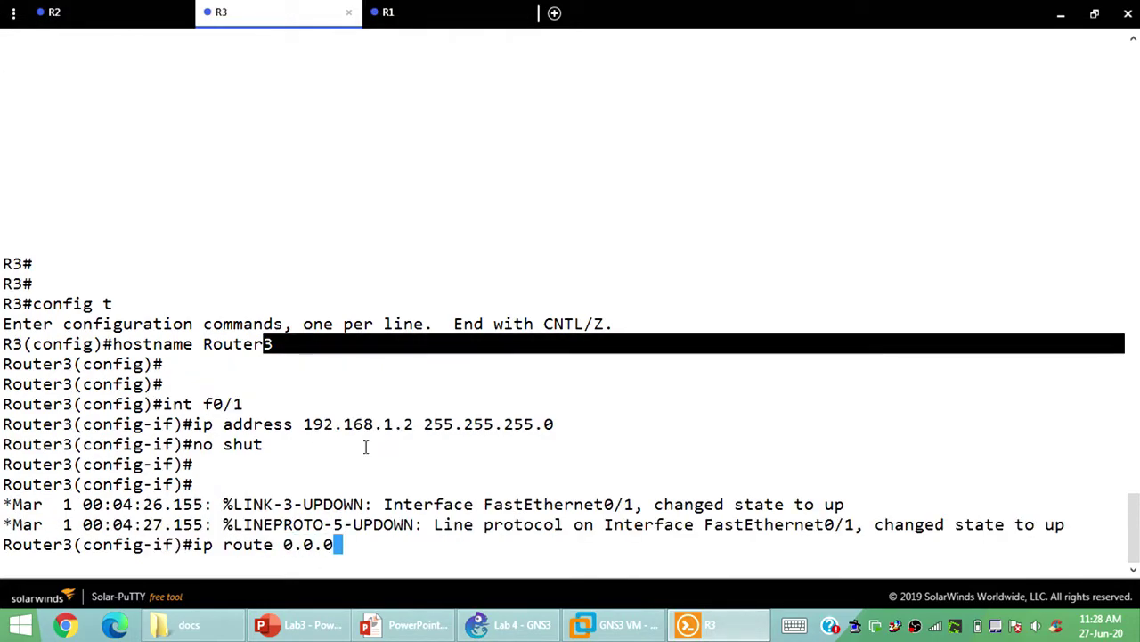
pyautogui.write('.0 0.0.0')
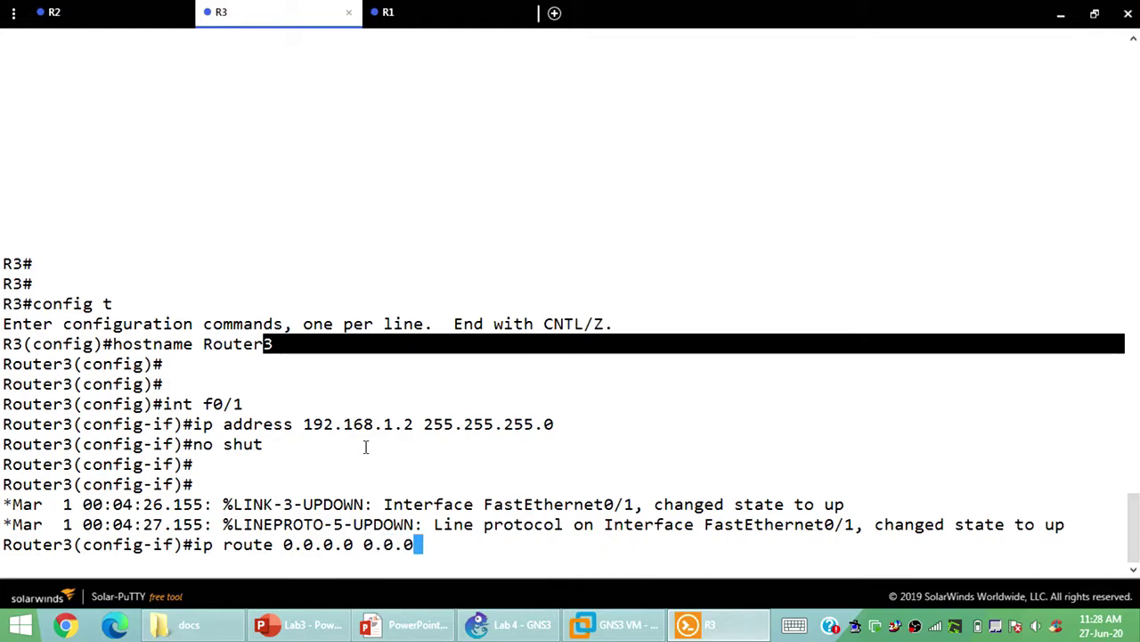
pyautogui.write('.0 f0/1')
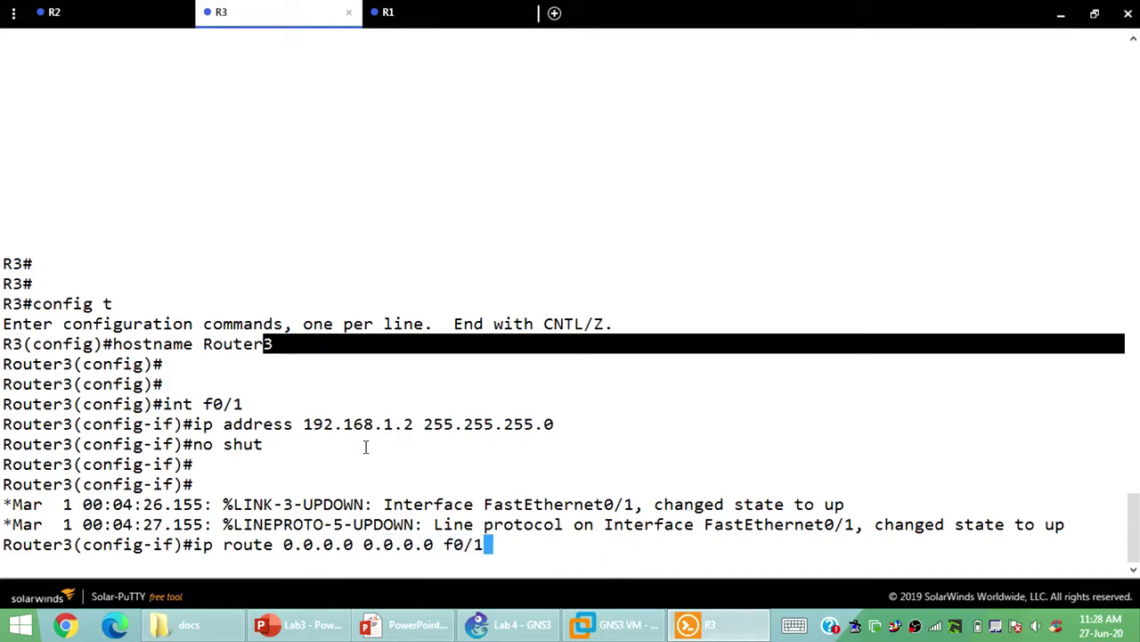
pyautogui.press('Return')
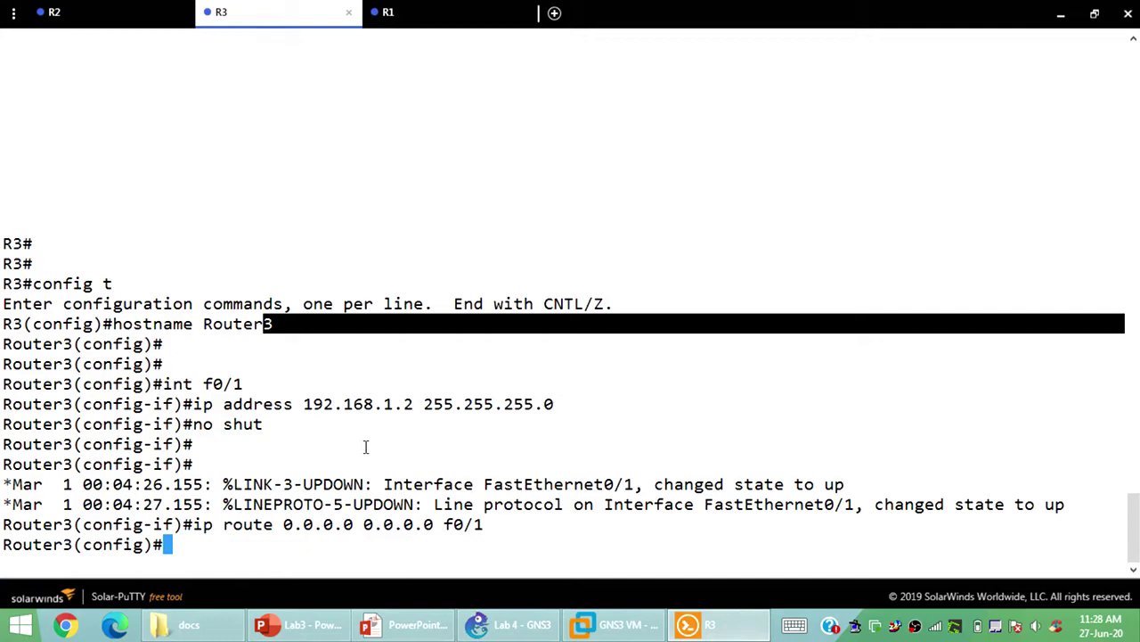
# - Leave config mode on Router1 with Ctrl+Z and run show arp, highlighting the 10.0.0.1 entry
pyautogui.scroll(4, 525, 448)
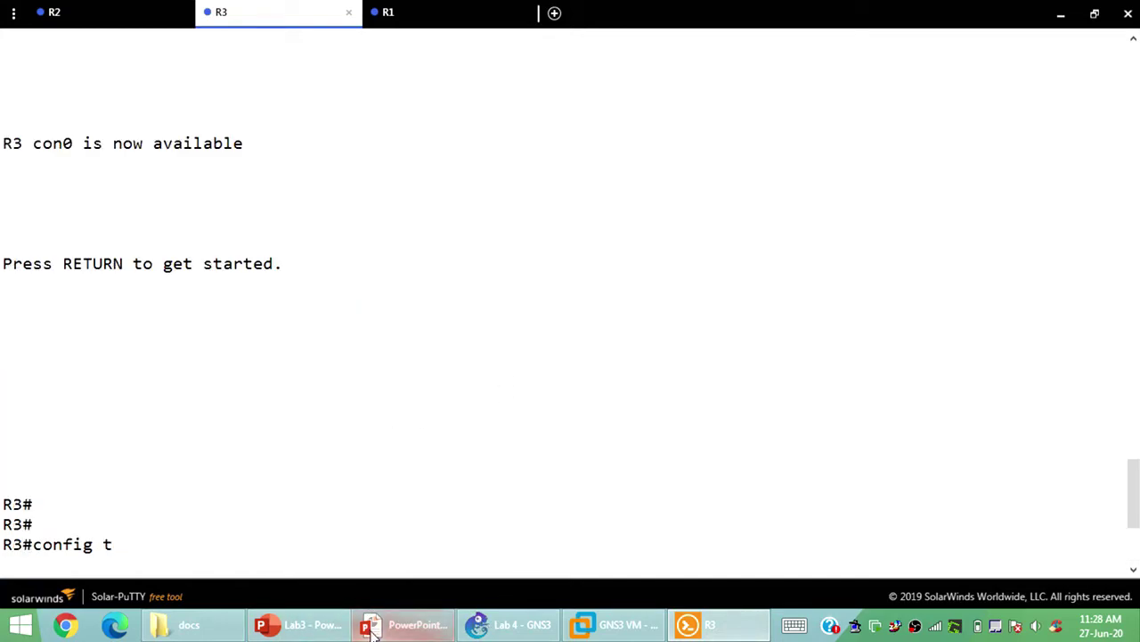
pyautogui.scroll(-4, 410, 512)
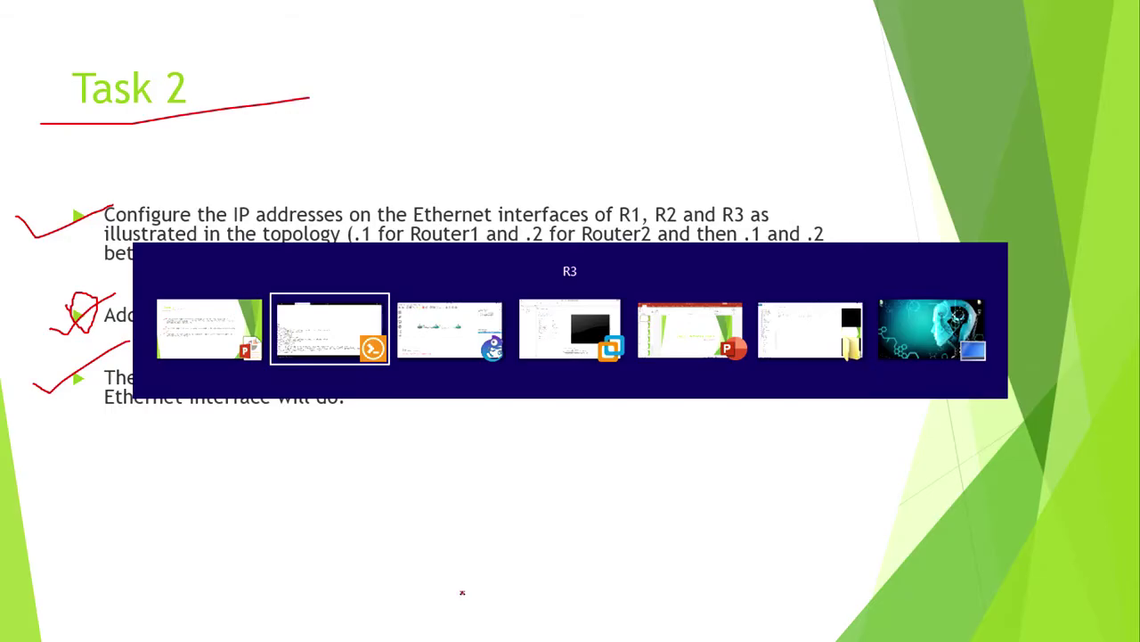
pyautogui.click(441, 14)
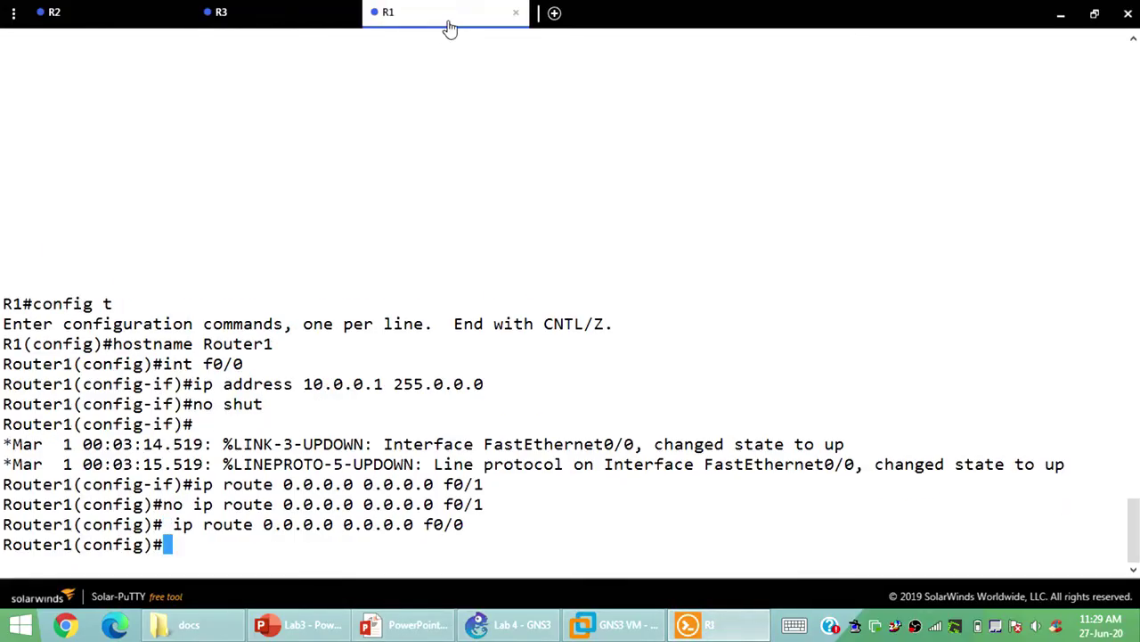
pyautogui.press('Return')
pyautogui.press('Return')
pyautogui.press('Return')
pyautogui.write('sho')
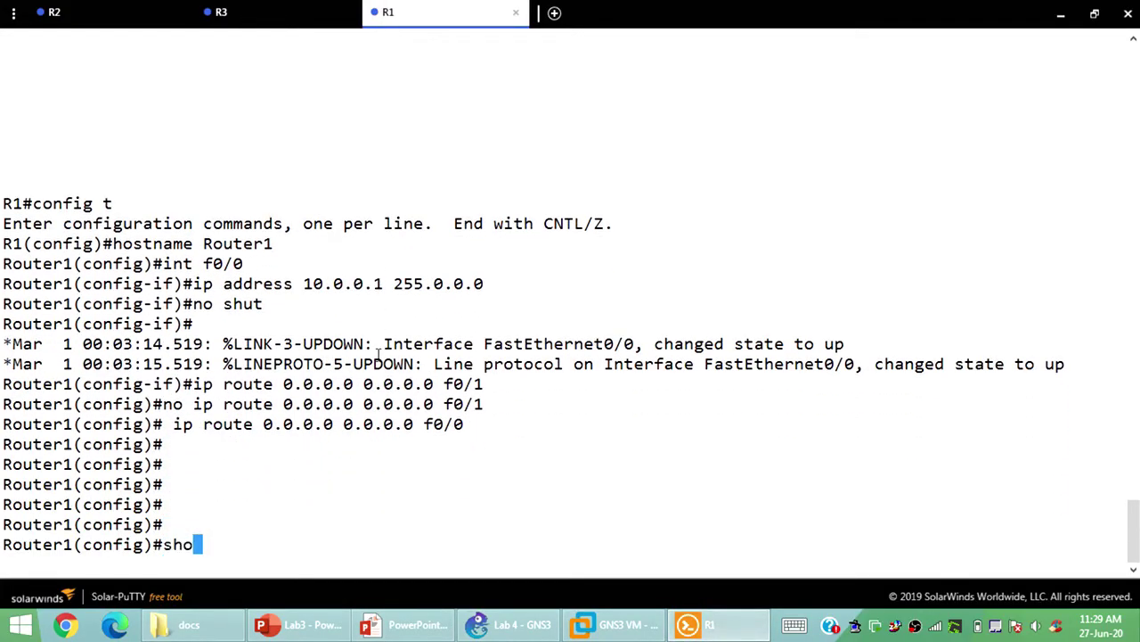
pyautogui.write('w arp')
pyautogui.press('Return')
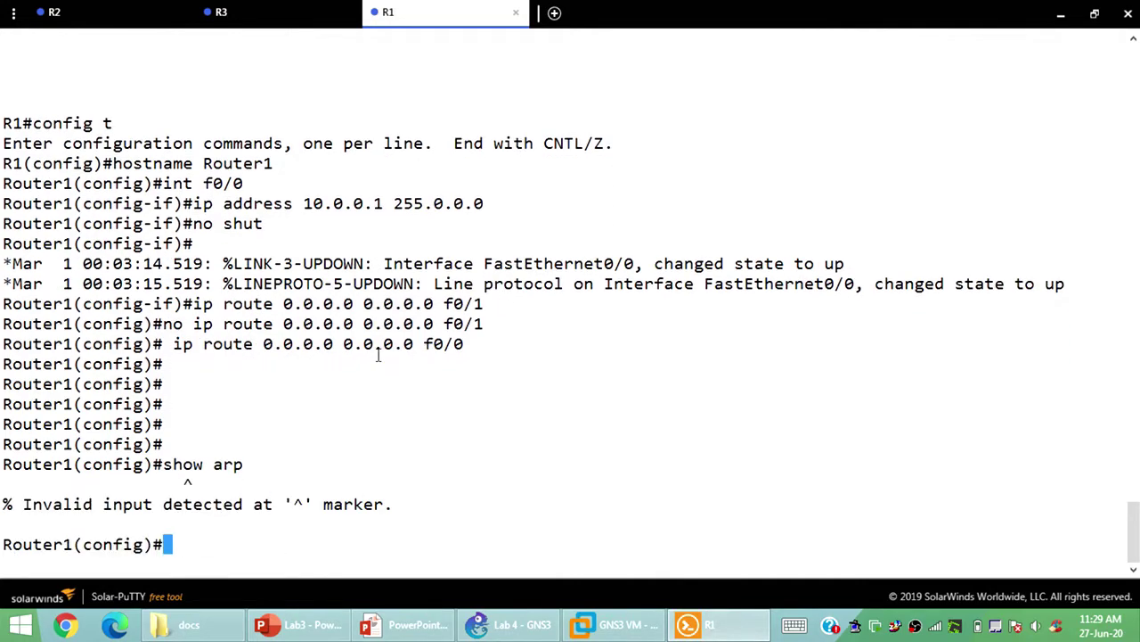
pyautogui.write('e')
pyautogui.press('BackSpace')
pyautogui.hotkey('ctrl', 'z')
pyautogui.write('show erp')
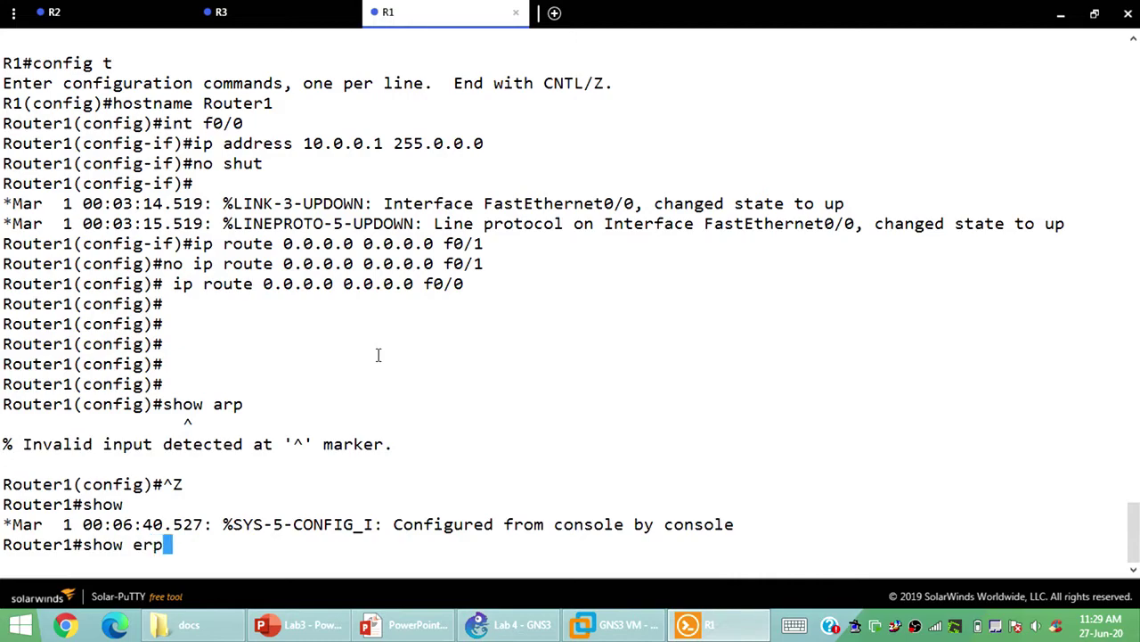
pyautogui.press('Return')
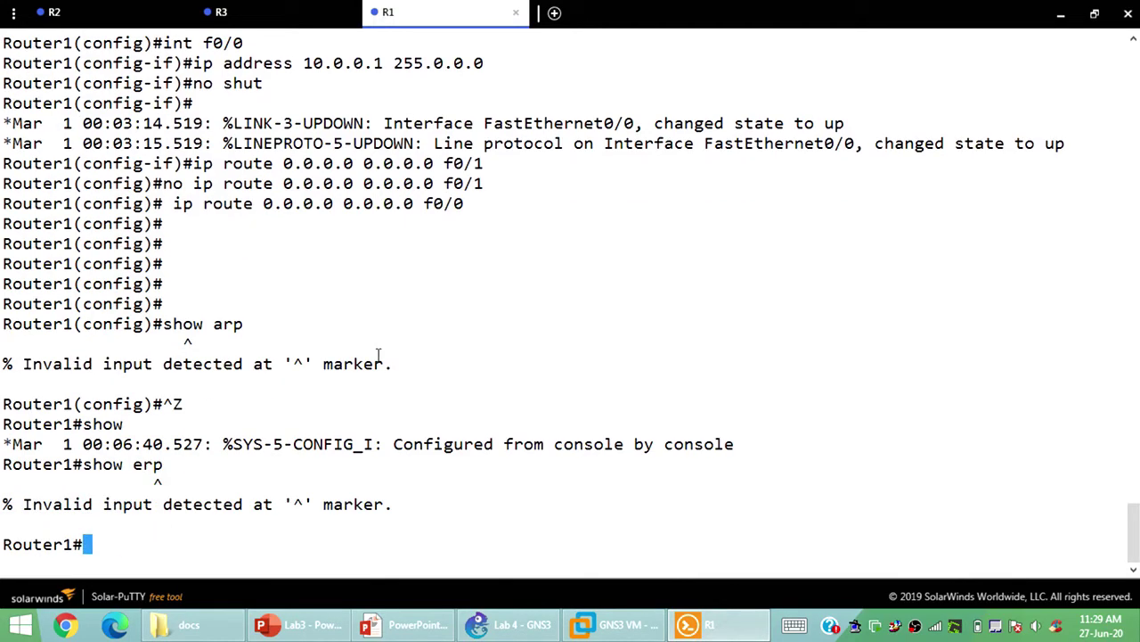
pyautogui.write('show arp')
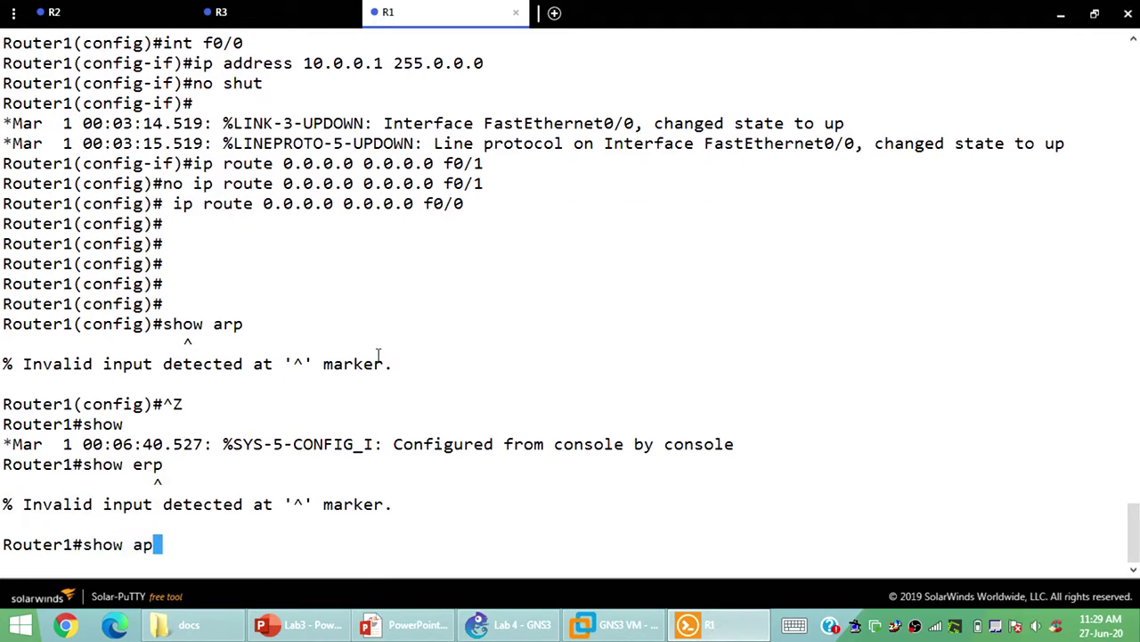
pyautogui.press('Return')
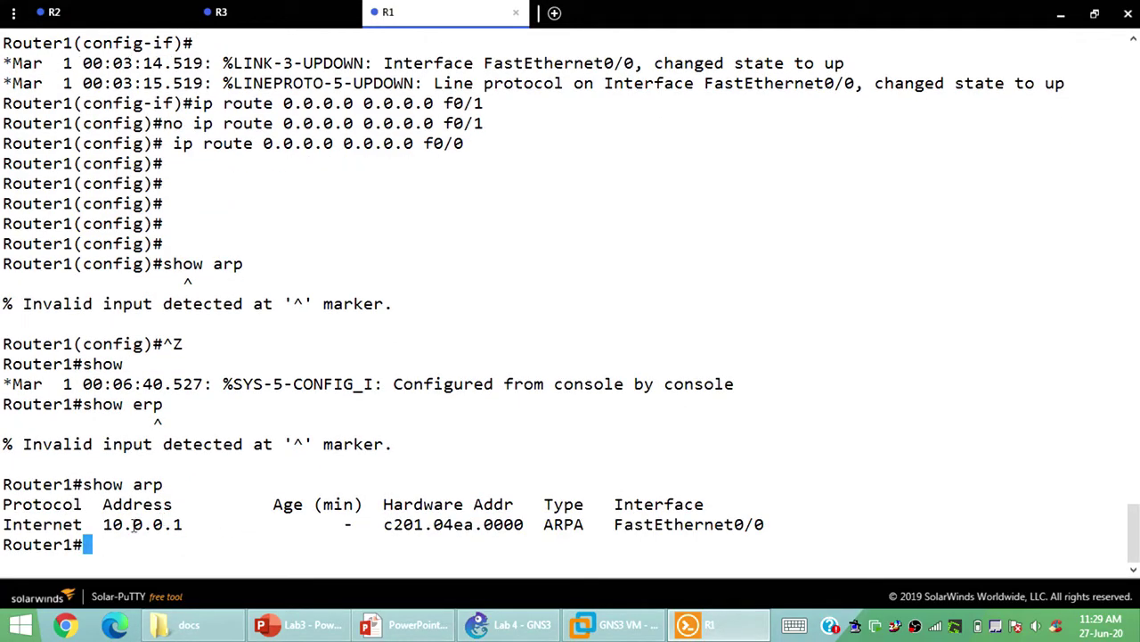
pyautogui.moveTo(125, 526); pyautogui.dragTo(767, 527)
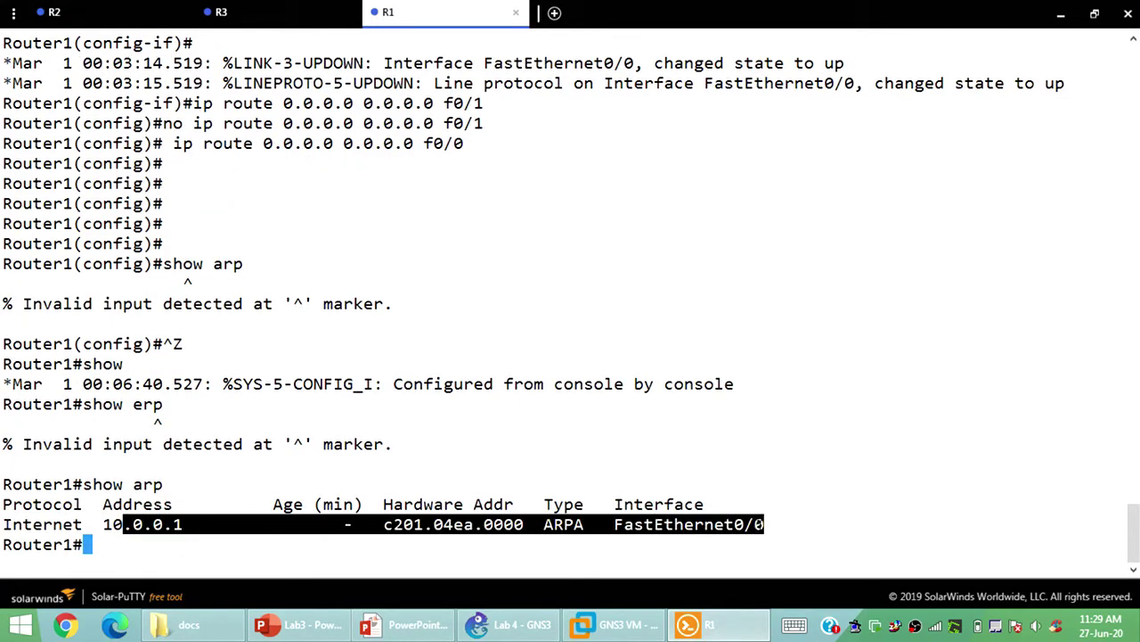
# - Exit config mode on Router2 and run show arp to review the 10.0.0.2 and 192.168.1.1 entries
pyautogui.click(127, 24)
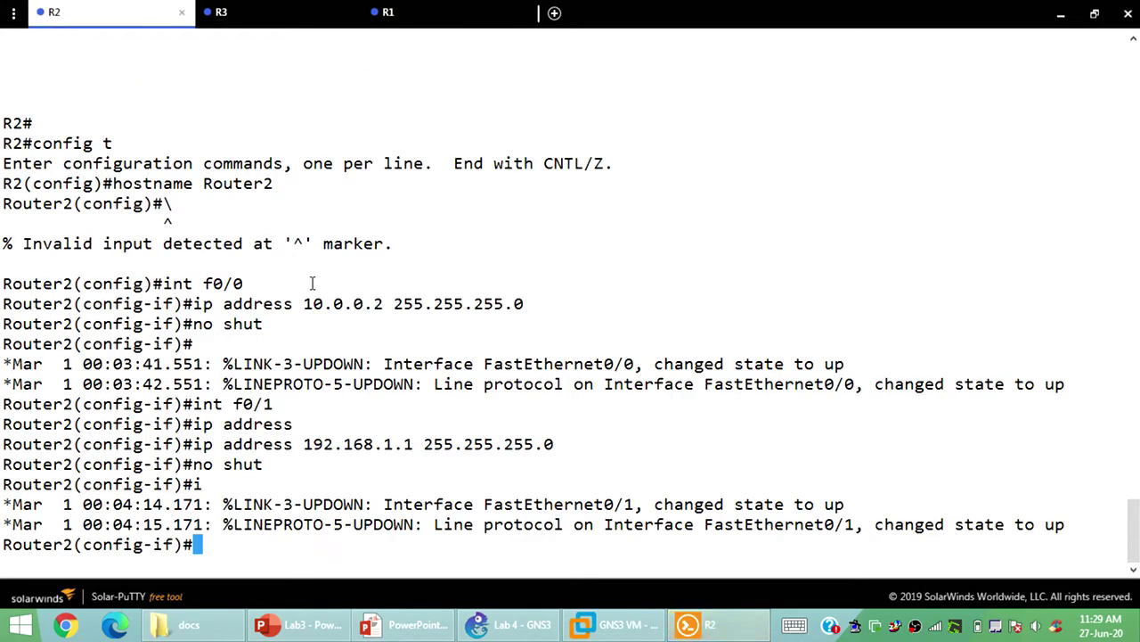
pyautogui.write('show arp')
pyautogui.press('Return')
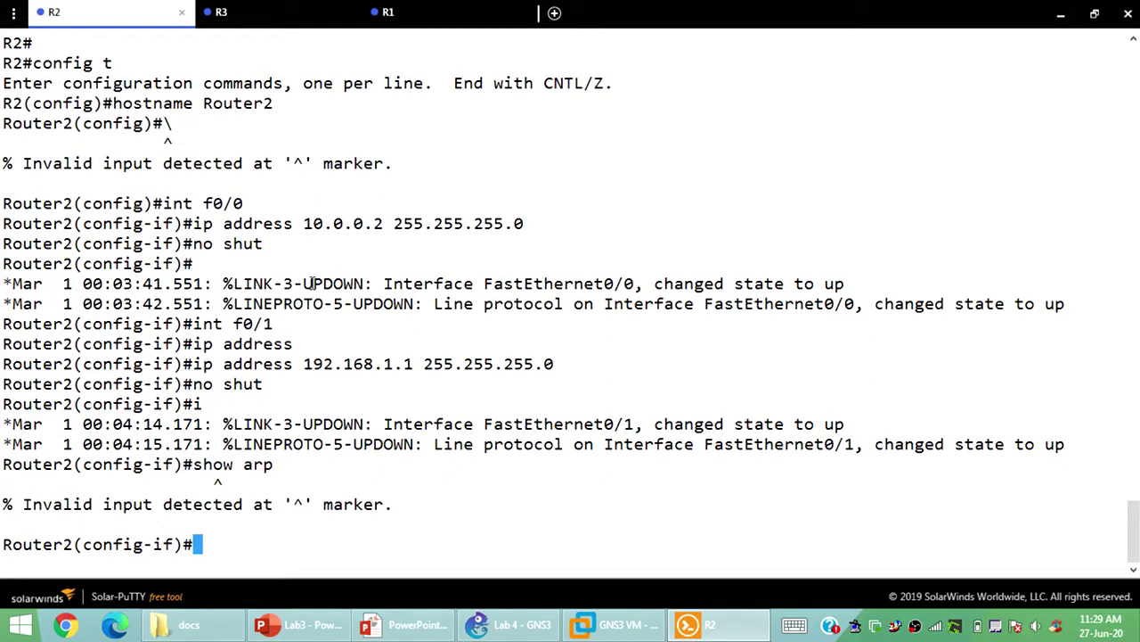
pyautogui.hotkey('ctrl', 'z')
pyautogui.write('show arp')
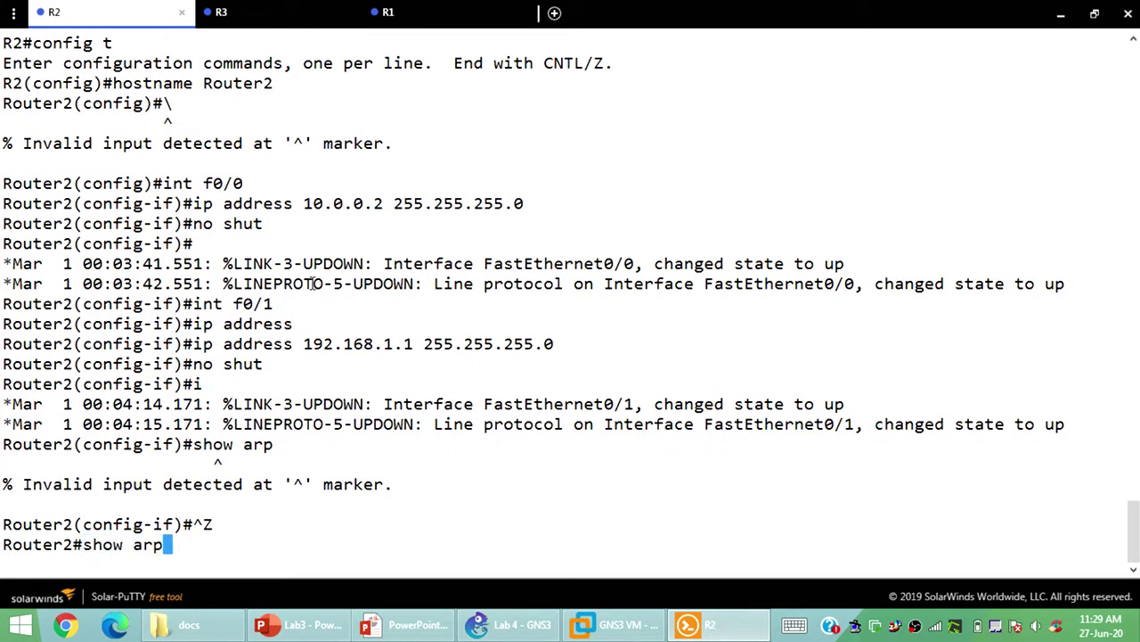
pyautogui.press('Return')
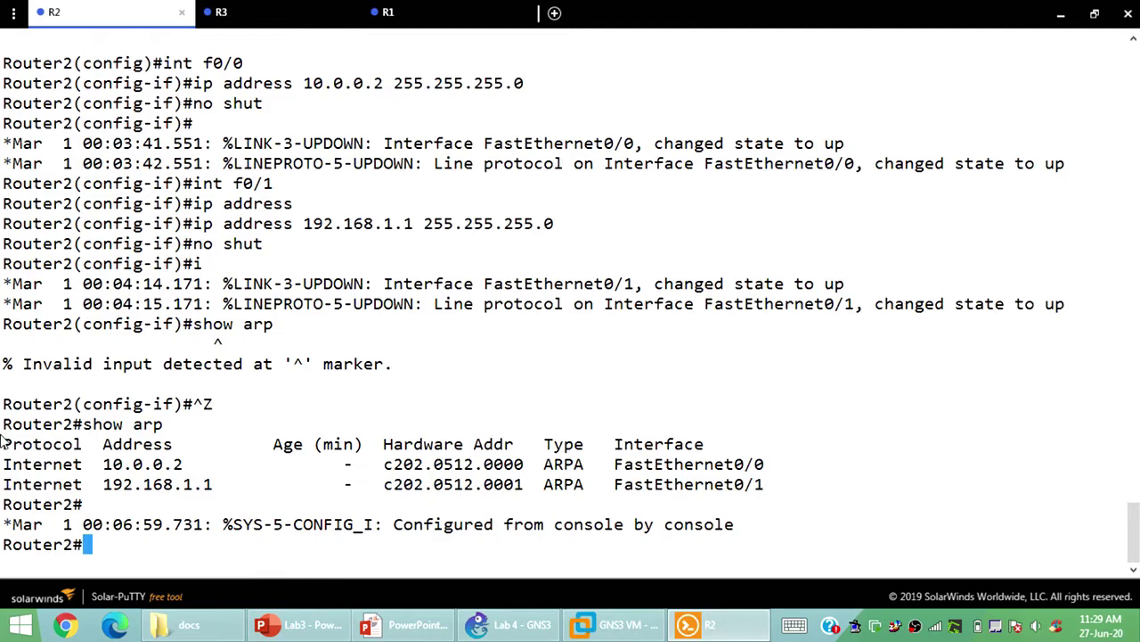
pyautogui.moveTo(5, 468); pyautogui.dragTo(784, 465)
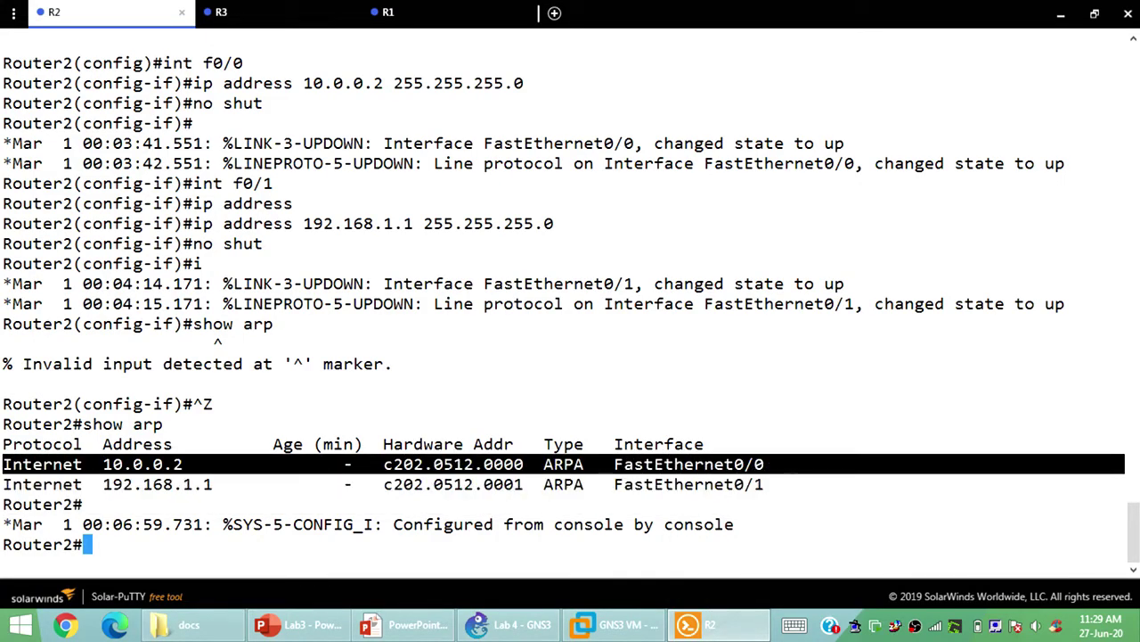
pyautogui.click(795, 466)
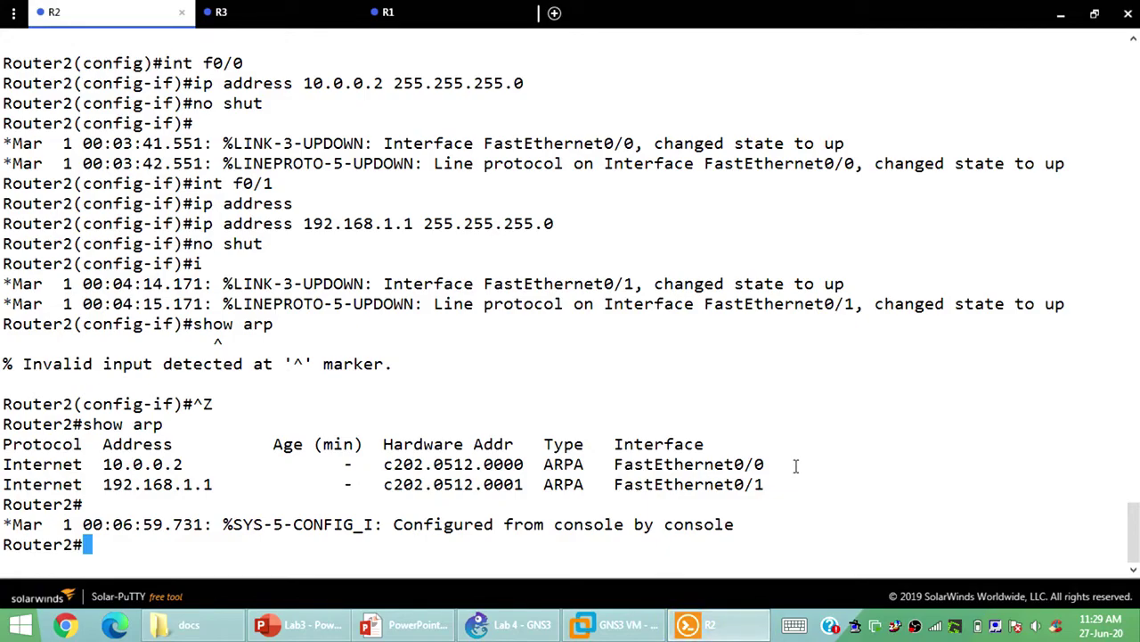
pyautogui.click(267, 13)
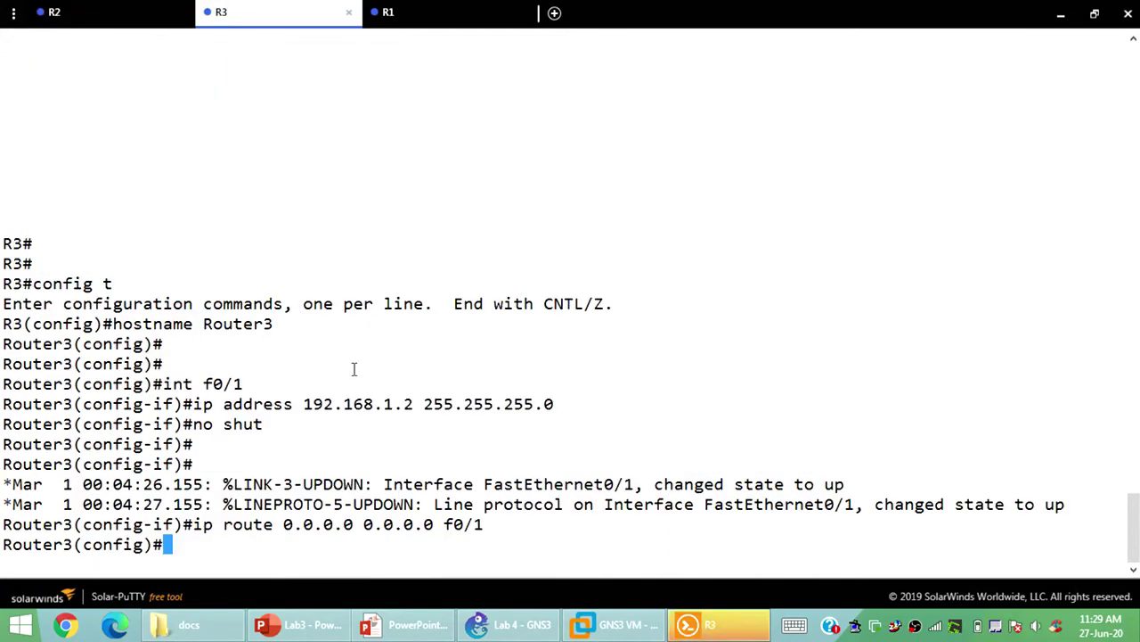
# - Exit config mode on Router3 and run show arp, highlighting 192.168.1.2 on FastEthernet0/1
pyautogui.press('Return')
pyautogui.press('Return')
pyautogui.press('Return')
pyautogui.write('show arp')
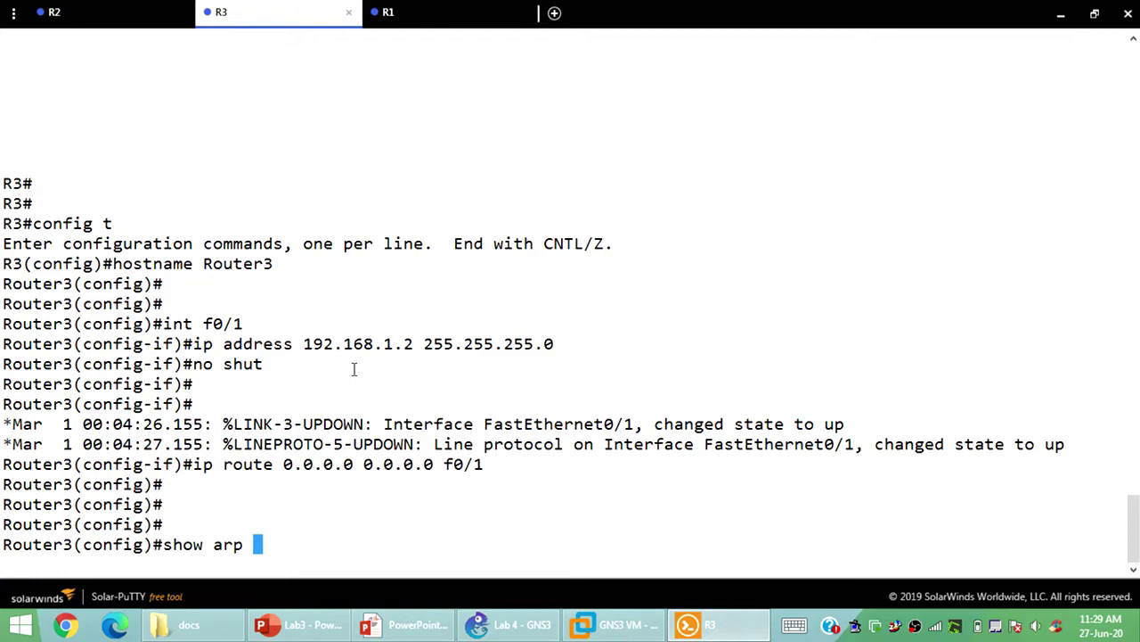
pyautogui.press('Return')
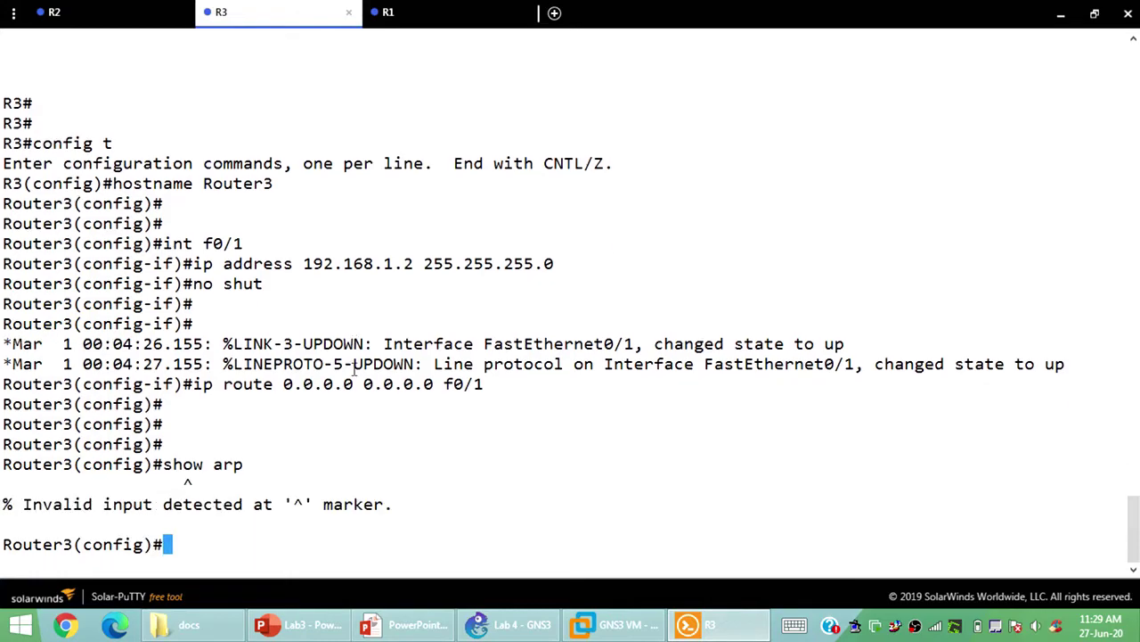
pyautogui.hotkey('ctrl', 'z')
pyautogui.write('show arp')
pyautogui.press('Return')
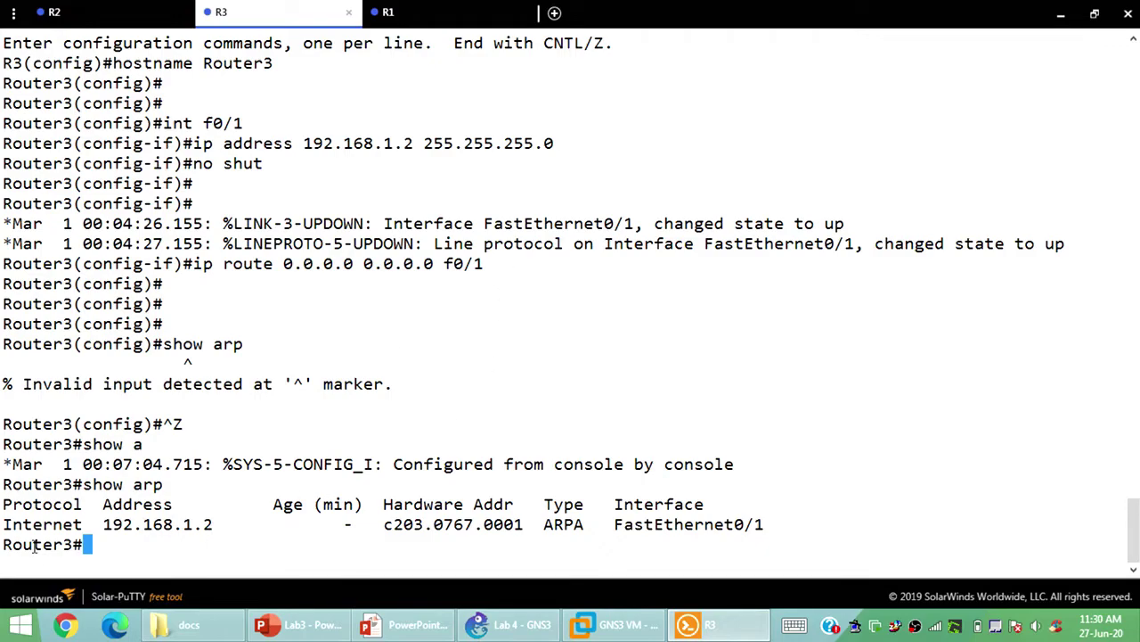
pyautogui.moveTo(5, 525); pyautogui.dragTo(764, 528)
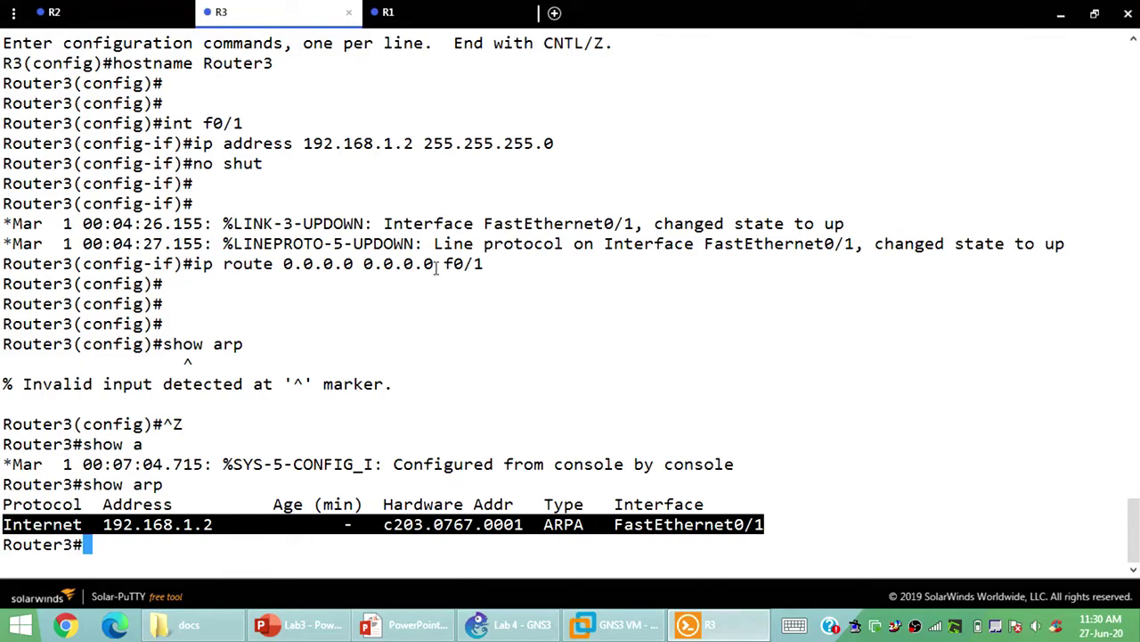
pyautogui.click(322, 322)
# - Ping 10.0.0.1 from Router3
pyautogui.press('Return')
pyautogui.press('Return')
pyautogui.press('Return')
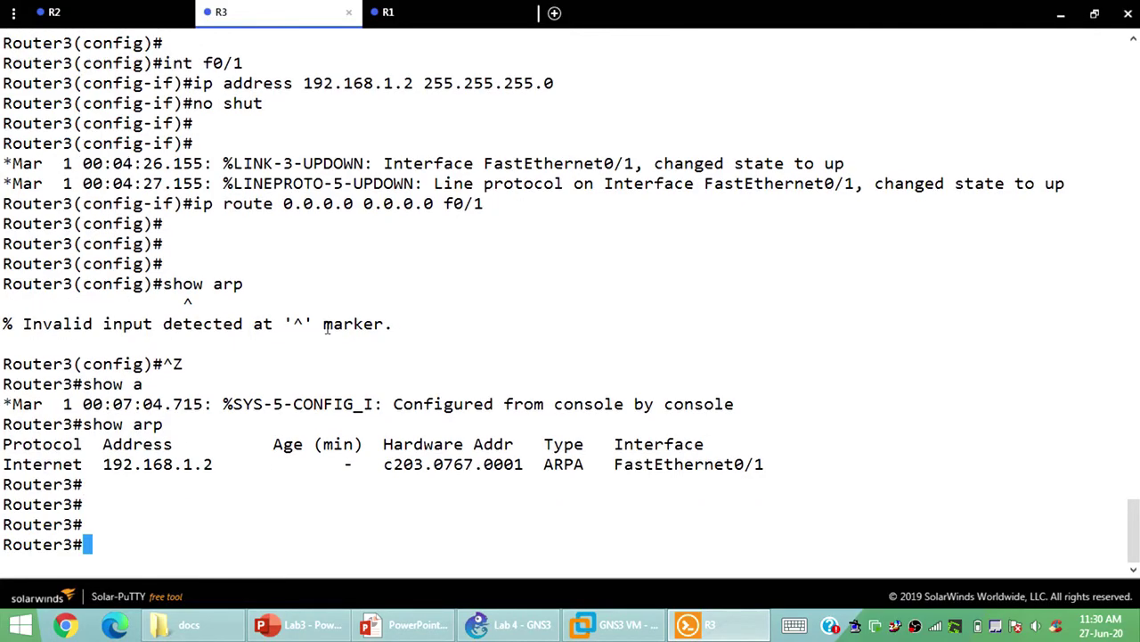
pyautogui.write('ping')
pyautogui.press('BackSpace')
pyautogui.press('BackSpace')
pyautogui.press('BackSpace')
pyautogui.press('BackSpace')
pyautogui.press('BackSpace')
pyautogui.write('ping 10.0.0.1')
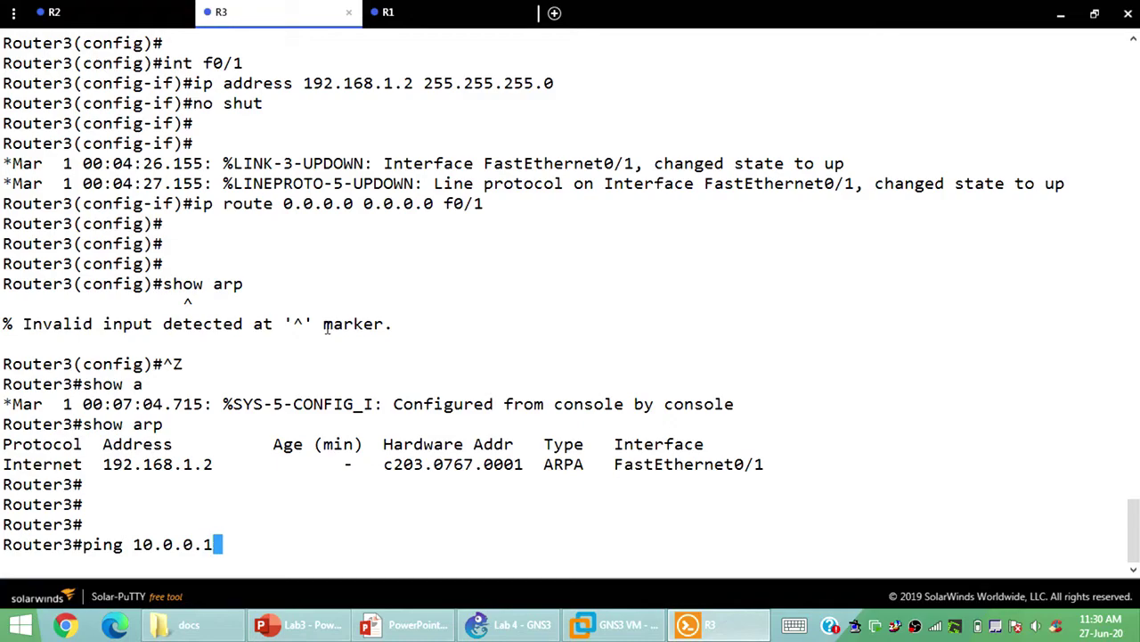
pyautogui.press('Return')
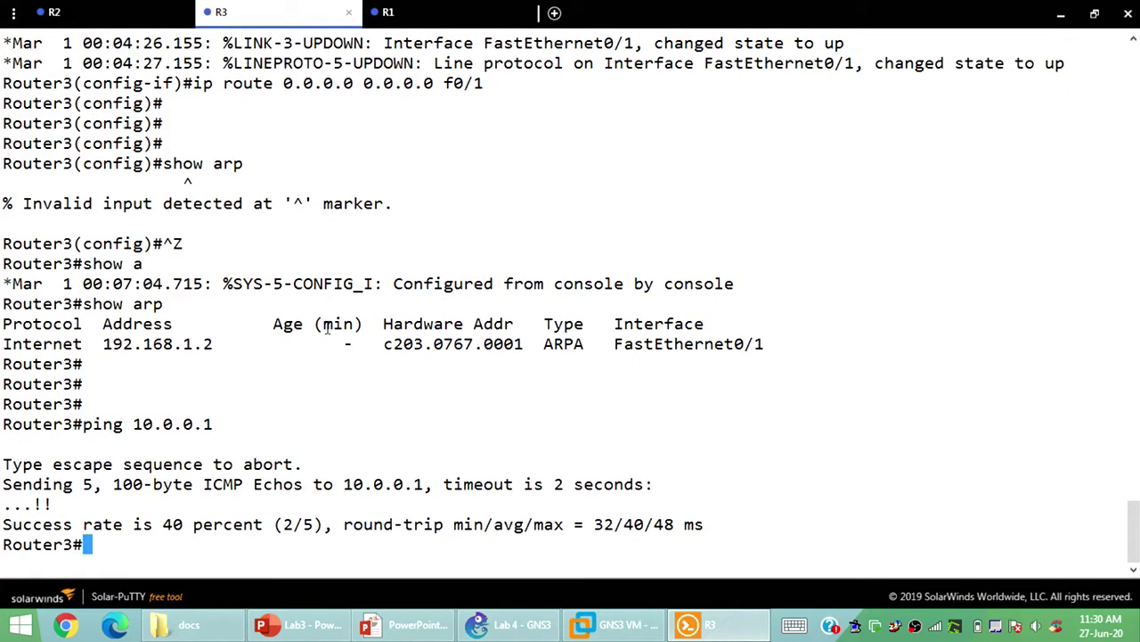
# - Rerun the ping to 10.0.0.1 twice from Router3
pyautogui.press('Up')
pyautogui.press('Return')
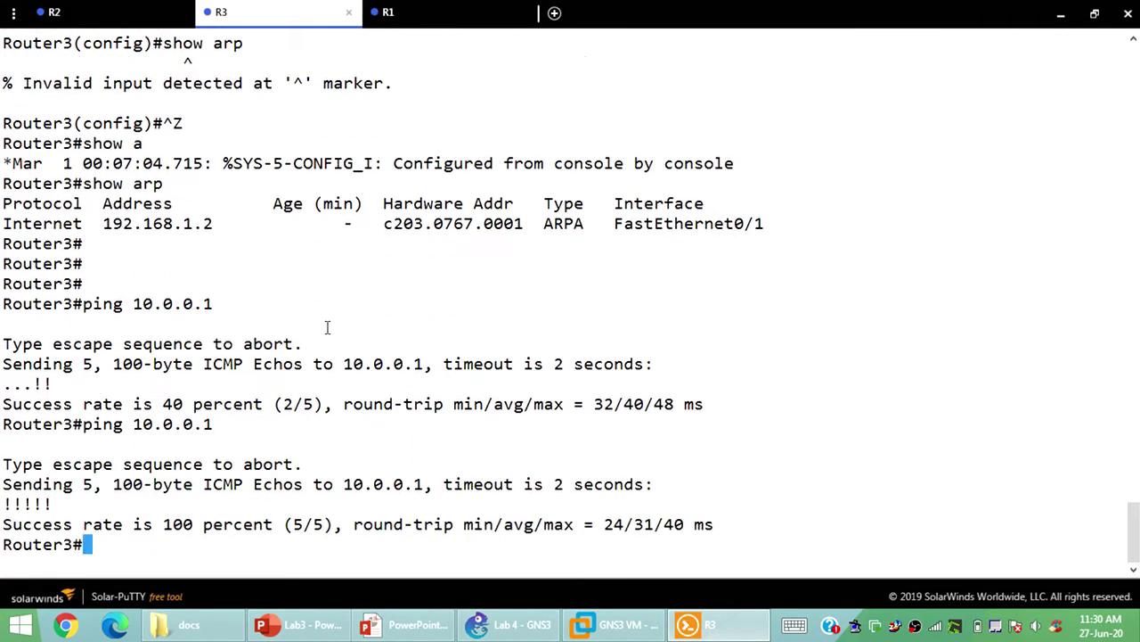
pyautogui.press('Up')
pyautogui.press('Return')
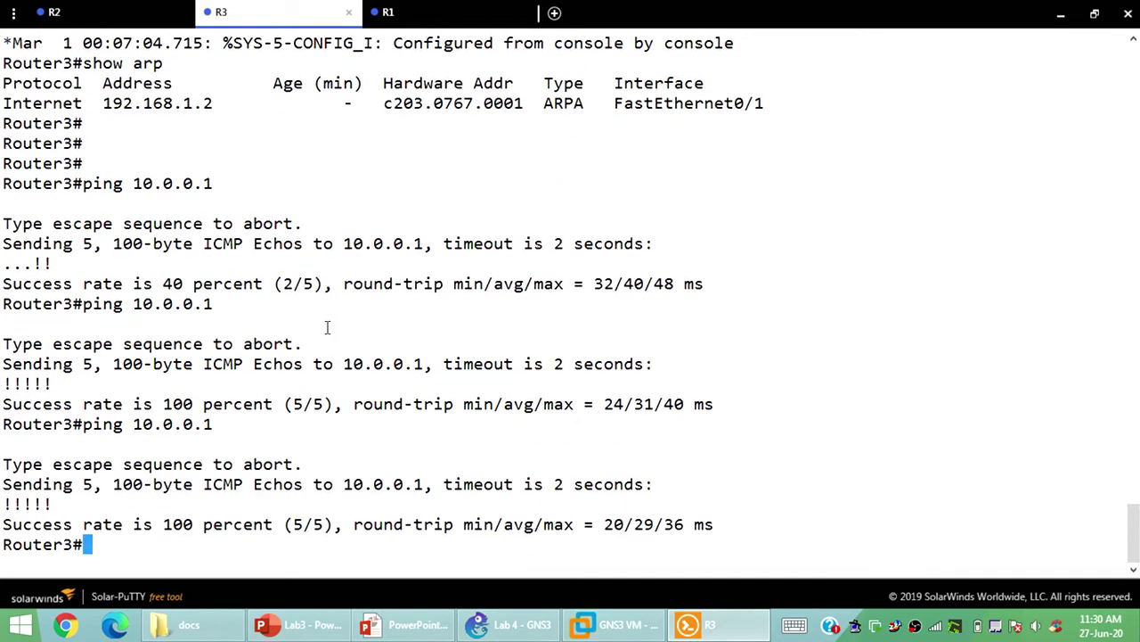
# - Ping 192.168.1.1 twice from Router3, then clear the prompt
pyautogui.press('Up')
pyautogui.press('BackSpace')
pyautogui.press('BackSpace')
pyautogui.press('BackSpace')
pyautogui.press('BackSpace')
pyautogui.press('BackSpace')
pyautogui.press('BackSpace')
pyautogui.press('BackSpace')
pyautogui.press('BackSpace')
pyautogui.write('19')
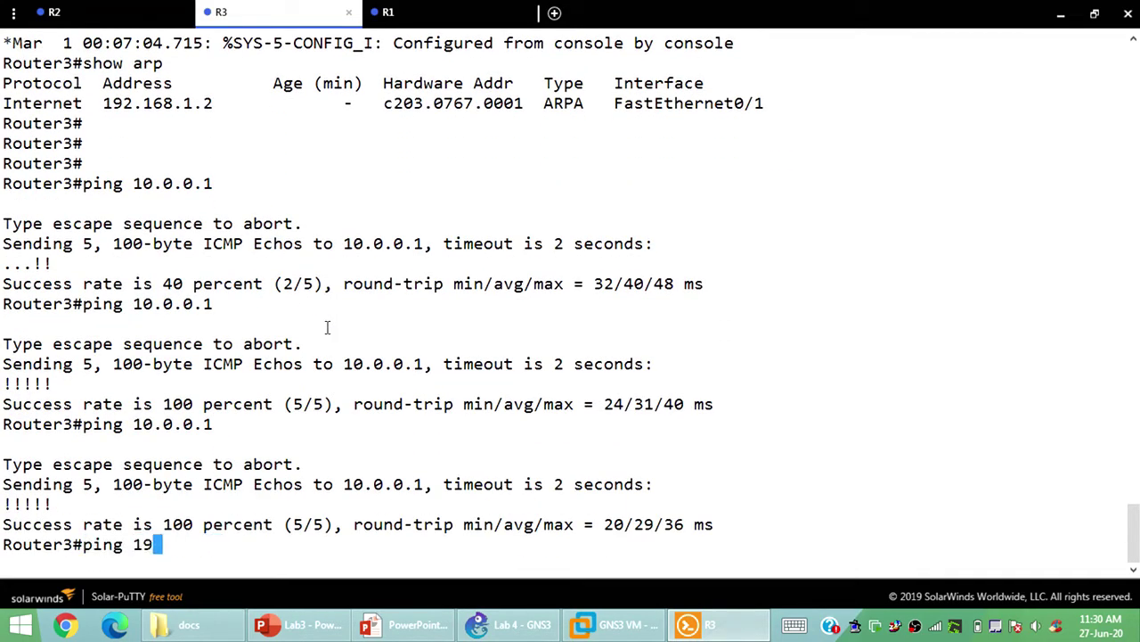
pyautogui.write('2.168.')
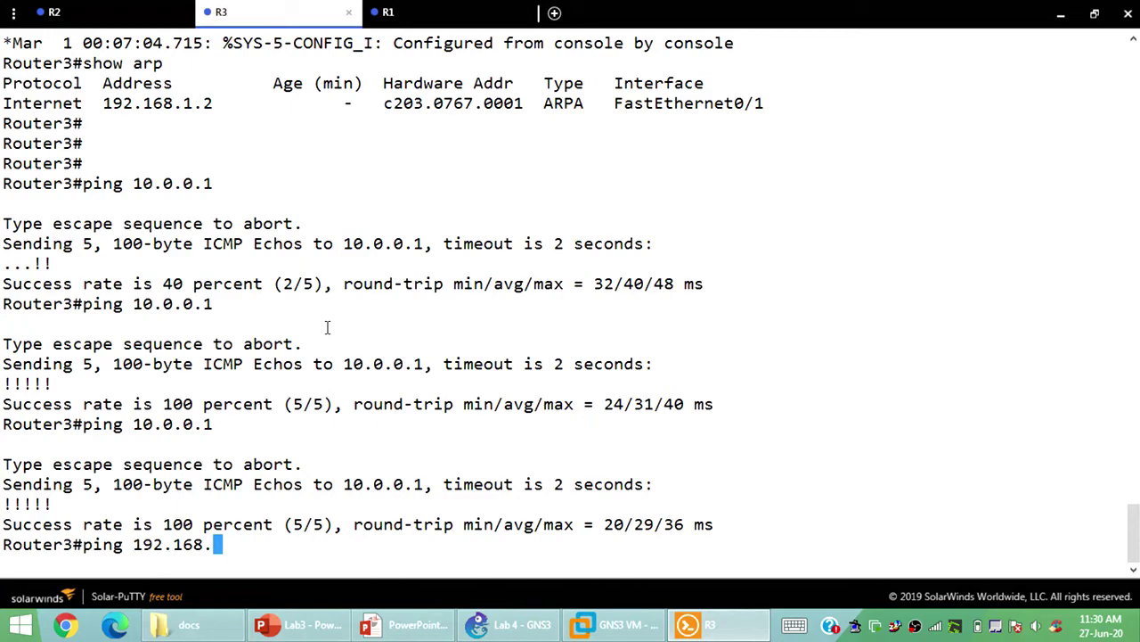
pyautogui.write('1.1')
pyautogui.press('Return')
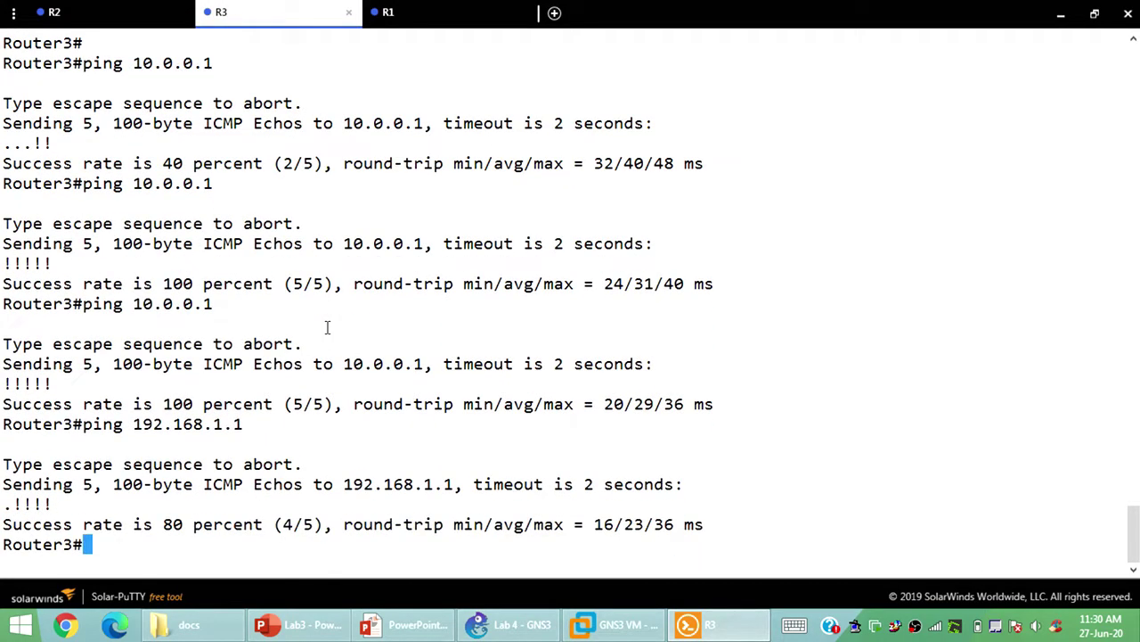
pyautogui.press('Up')
pyautogui.press('Return')
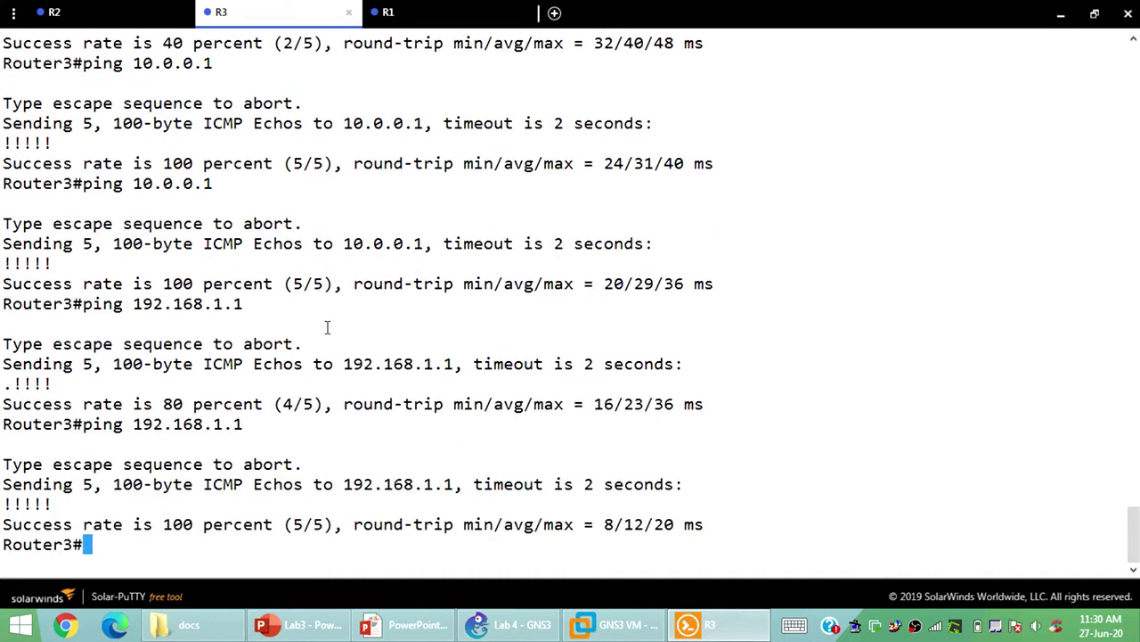
pyautogui.press('Up')
pyautogui.press('BackSpace')
pyautogui.press('BackSpace')
pyautogui.press('BackSpace')
pyautogui.press('BackSpace')
pyautogui.press('BackSpace')
pyautogui.press('BackSpace')
pyautogui.press('BackSpace')
pyautogui.press('BackSpace')
pyautogui.press('BackSpace')
pyautogui.press('BackSpace')
pyautogui.press('BackSpace')
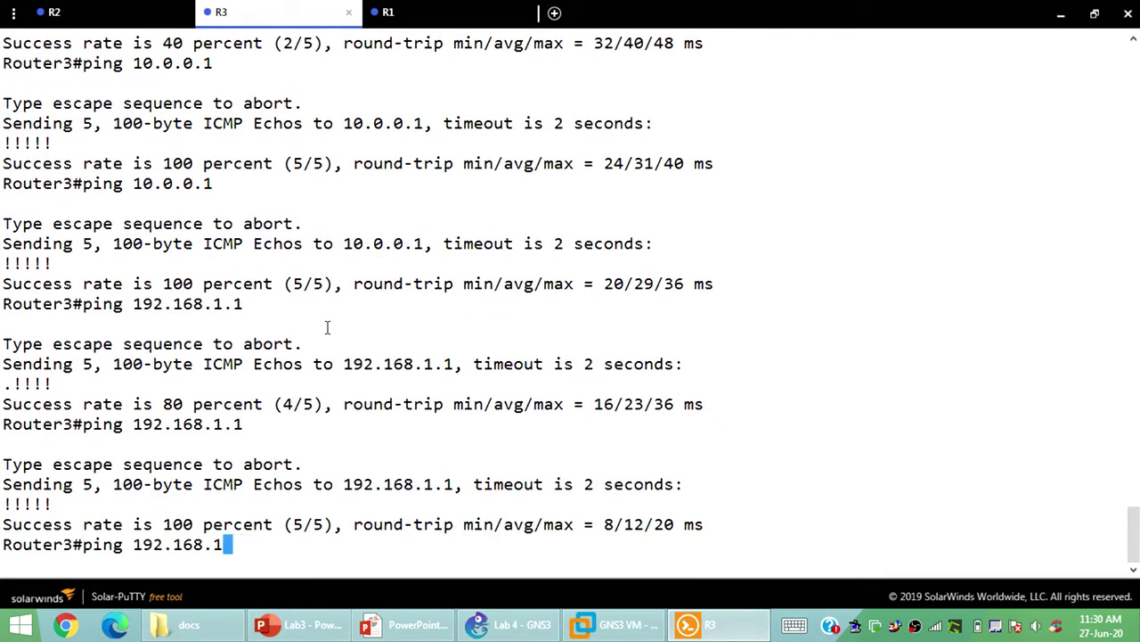
pyautogui.press('BackSpace')
pyautogui.press('BackSpace')
pyautogui.press('BackSpace')
pyautogui.press('BackSpace')
pyautogui.press('BackSpace')
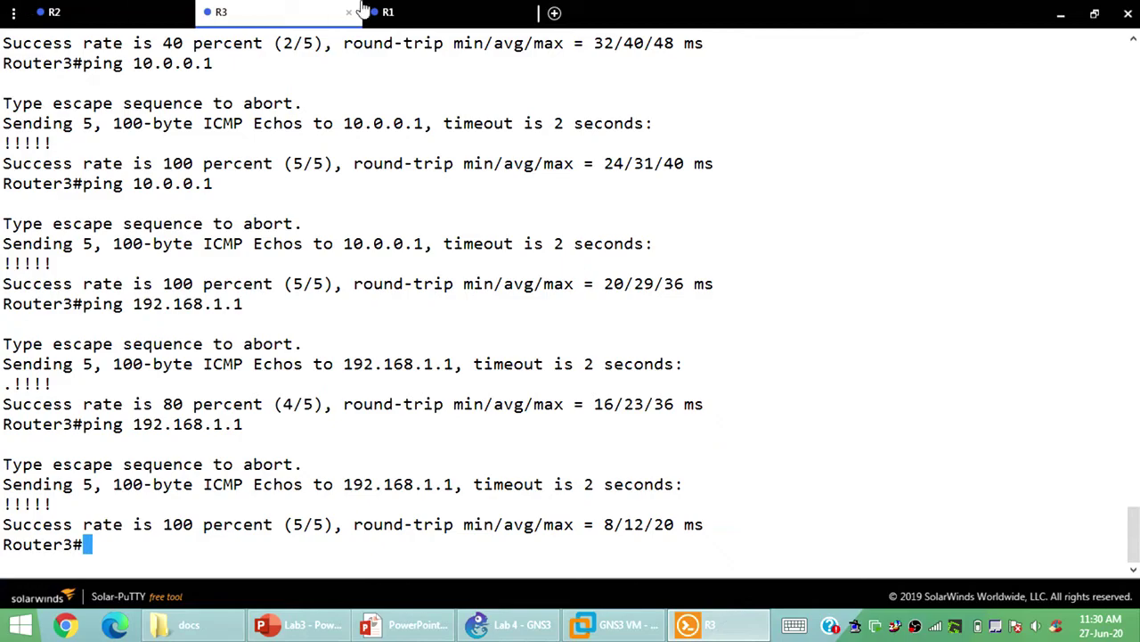
# - On Router1's console, ping 10.0.0.2
pyautogui.hotkey('ctrl', 'Tab')
pyautogui.write('ping 10')
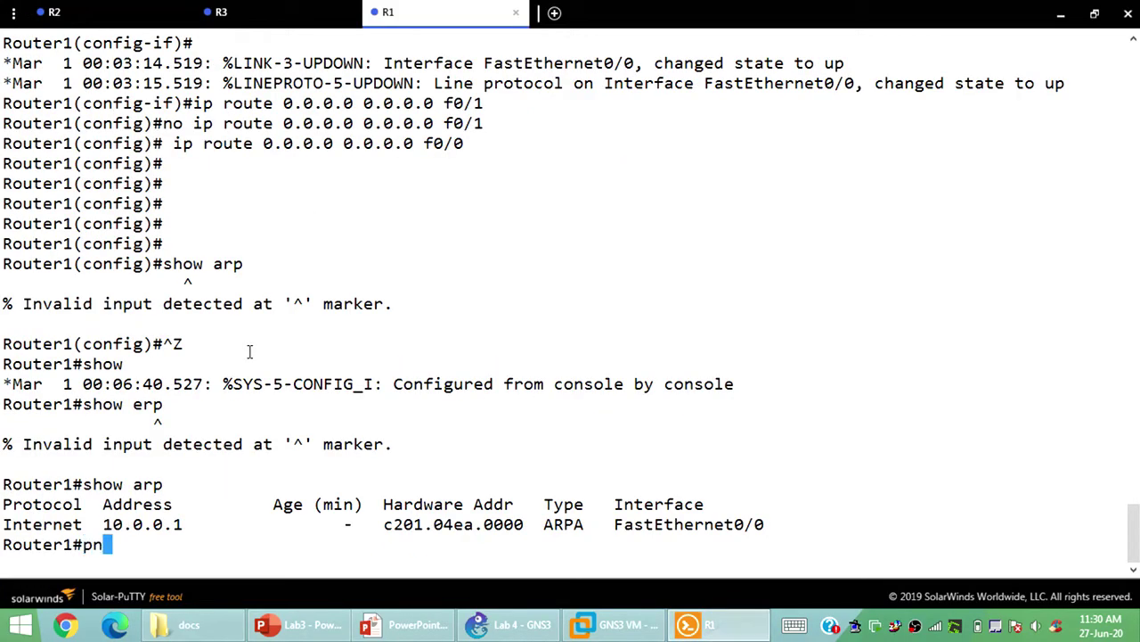
pyautogui.write('.0.0.2')
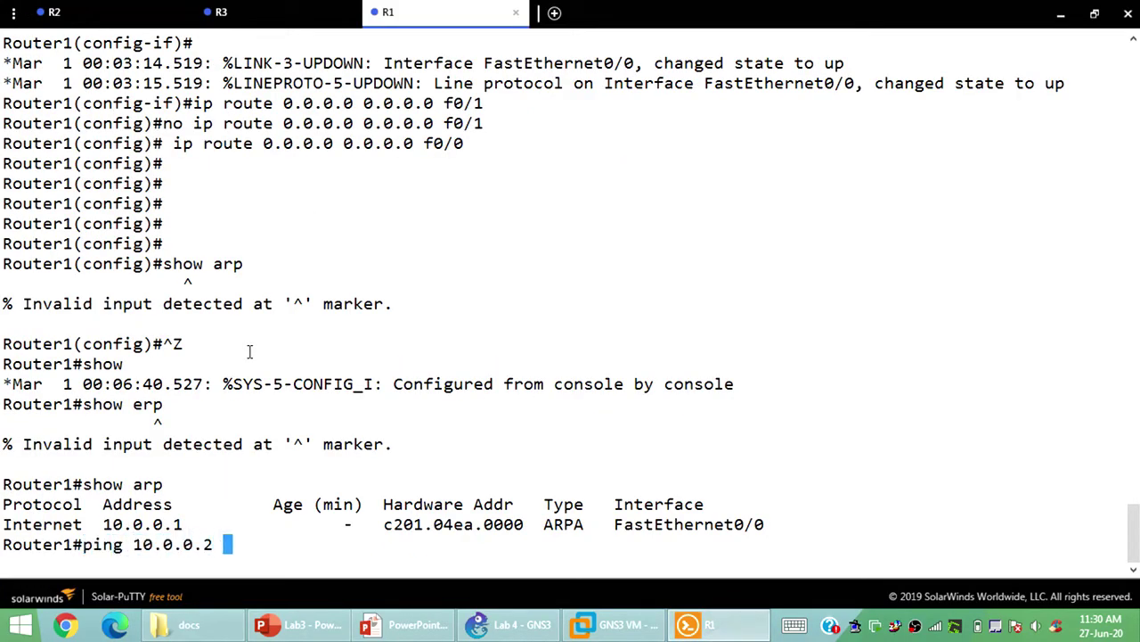
pyautogui.press('Return')
# - Ping 192.168.1.1 from Router1 twice, confirming 100 percent success
pyautogui.press('Up')
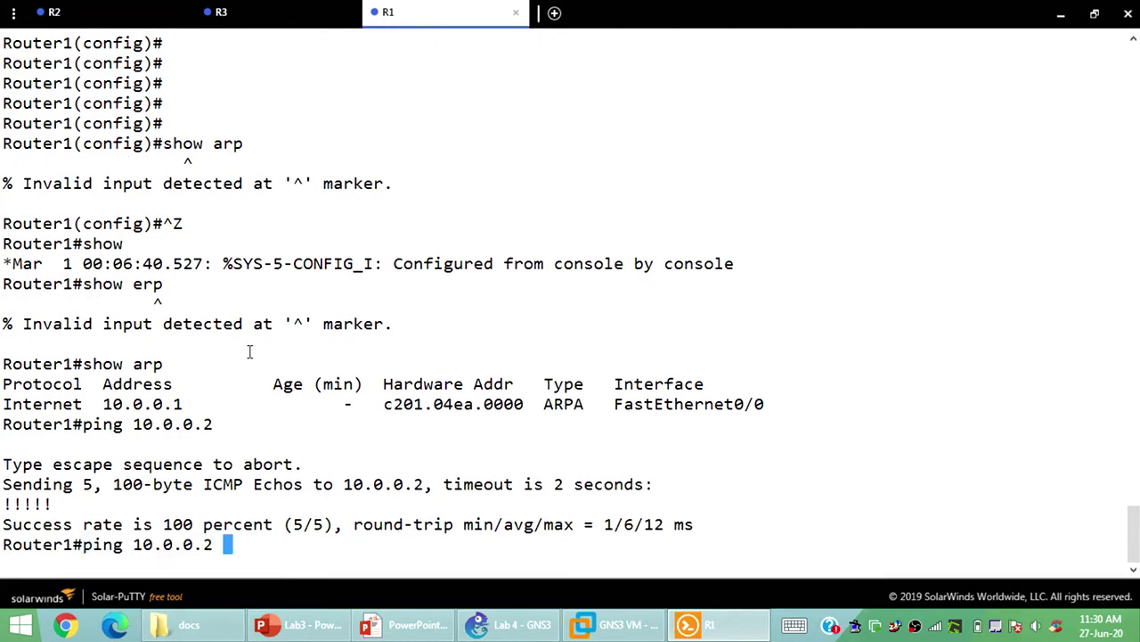
pyautogui.press('BackSpace')
pyautogui.press('BackSpace')
pyautogui.press('BackSpace')
pyautogui.press('BackSpace')
pyautogui.press('BackSpace')
pyautogui.press('BackSpace')
pyautogui.press('BackSpace')
pyautogui.press('BackSpace')
pyautogui.write('92.1')
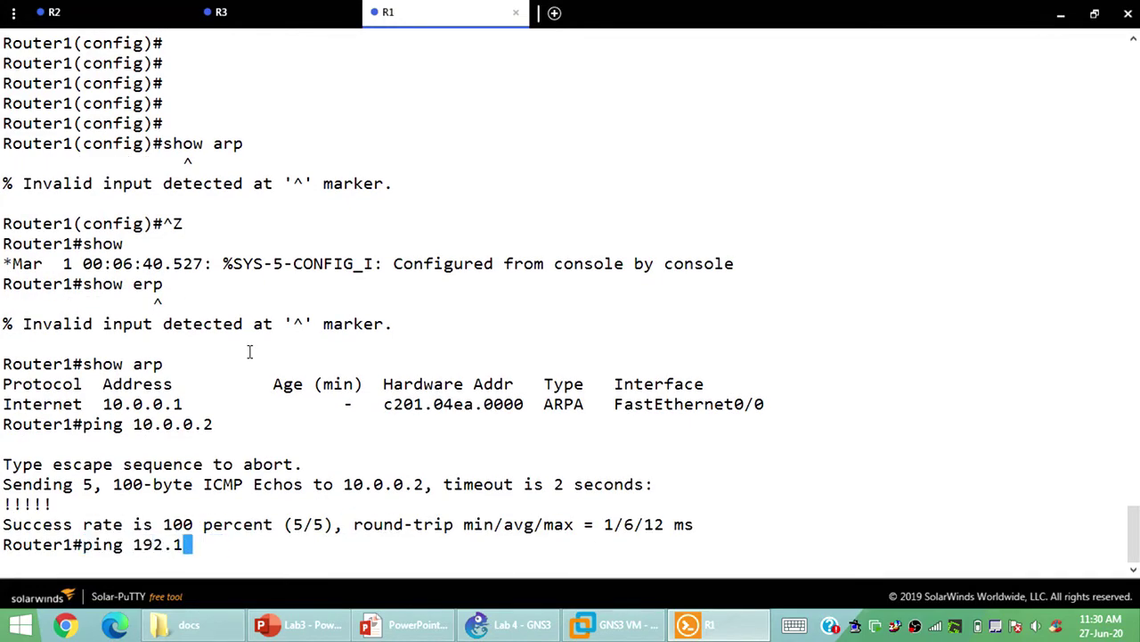
pyautogui.write('68.1.1')
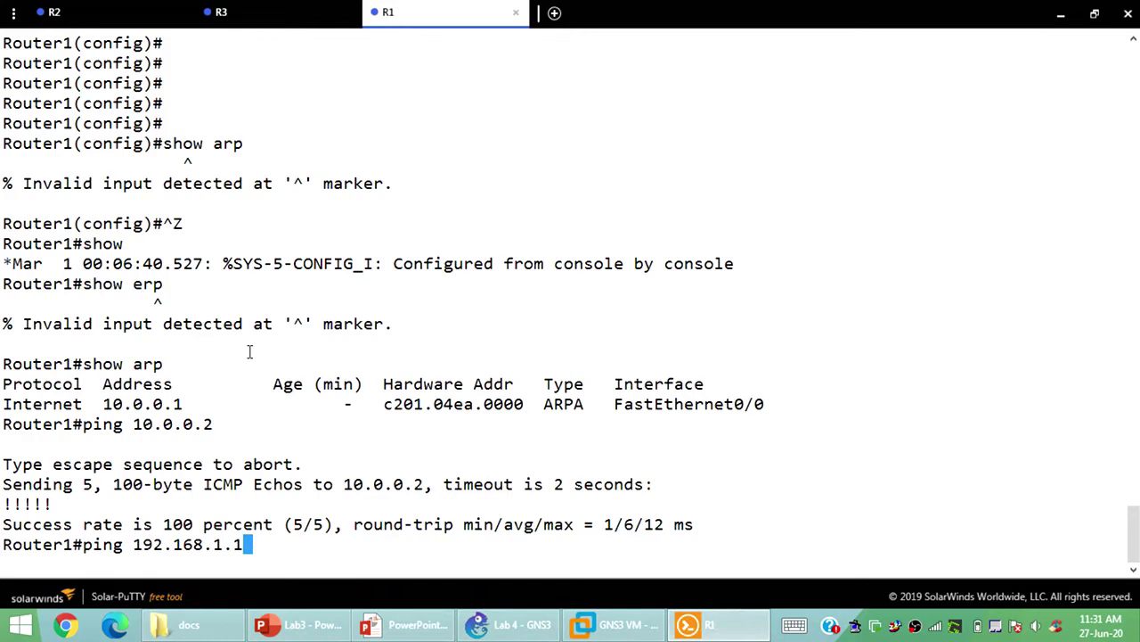
pyautogui.press('Return')
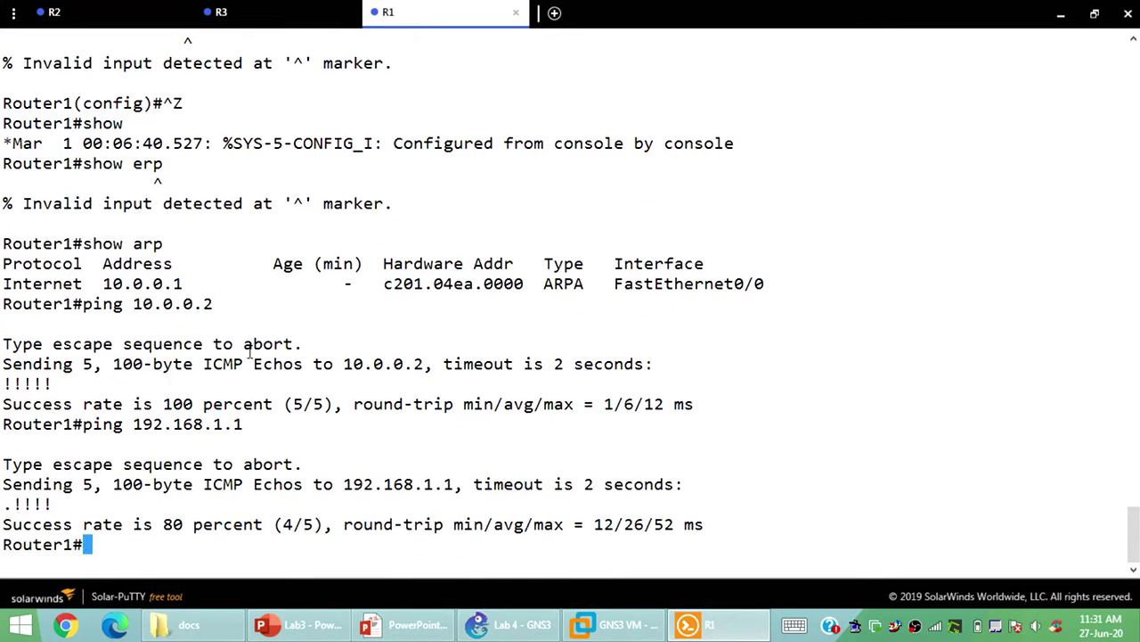
pyautogui.press('Return')
pyautogui.press('Up')
pyautogui.press('Return')
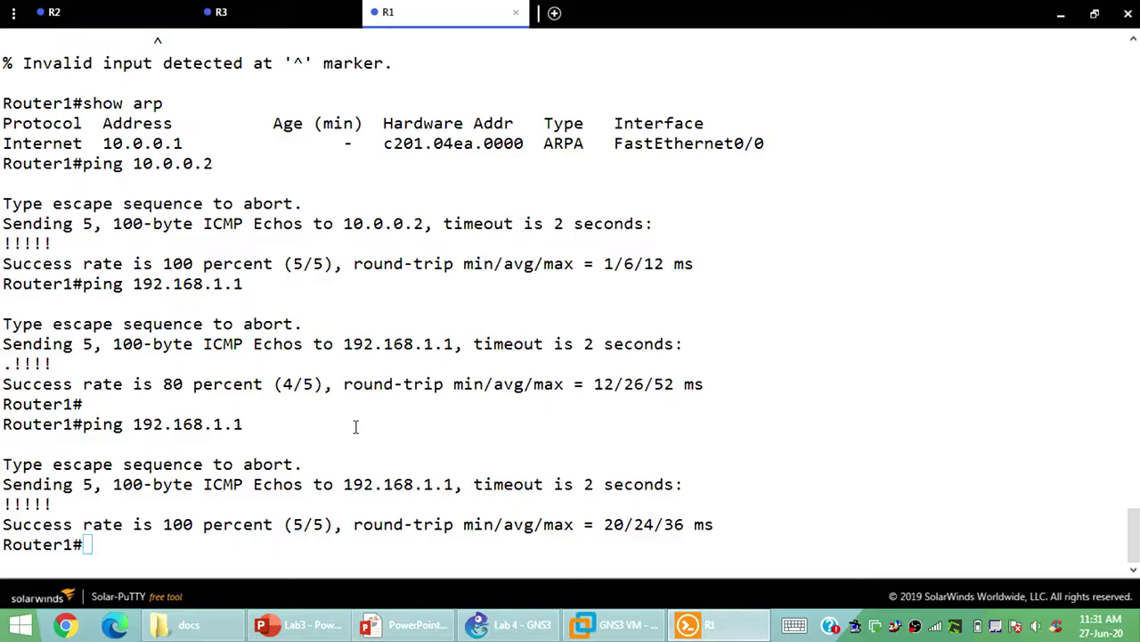
# - On Router2's console, select the 10.0.0.2 ARP entry
pyautogui.click(170, 13)
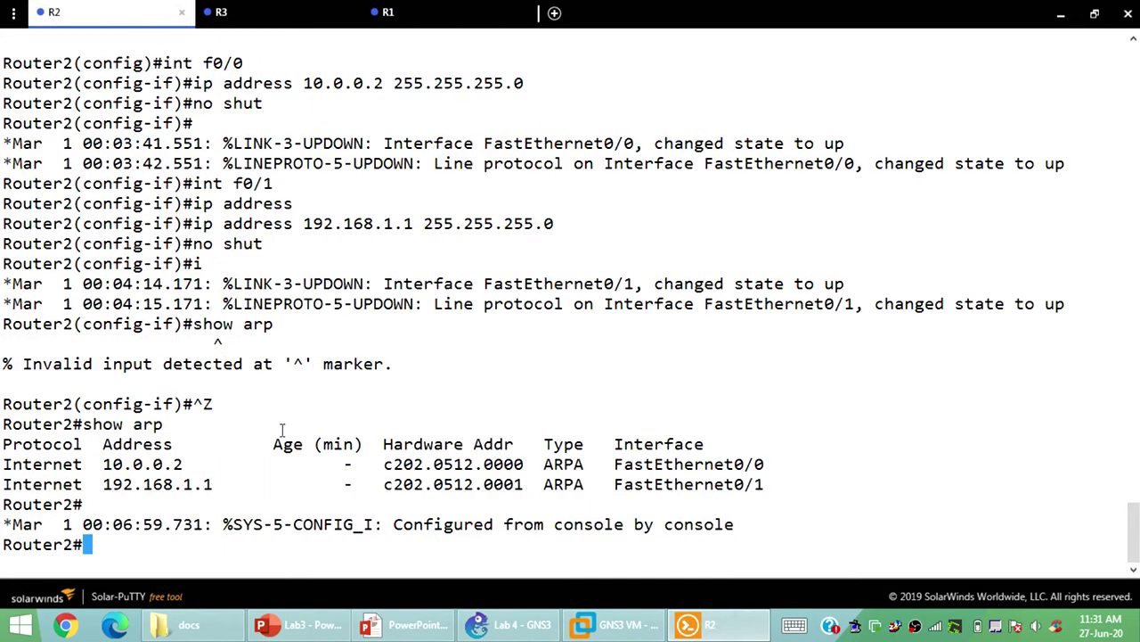
pyautogui.tripleClick(211, 456)
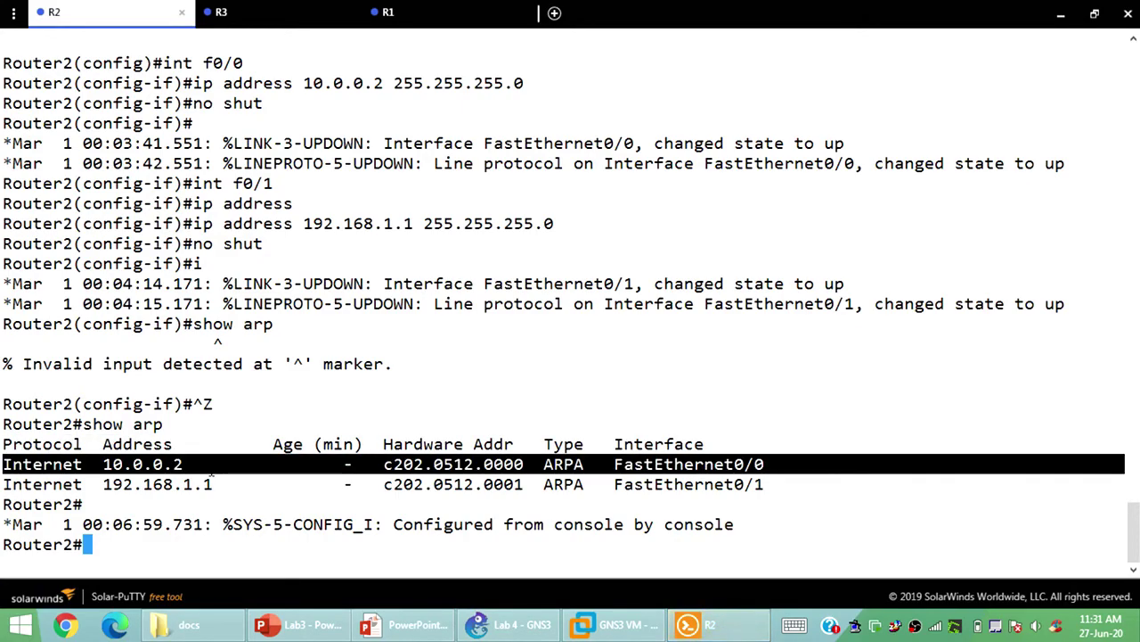
pyautogui.click(210, 470)
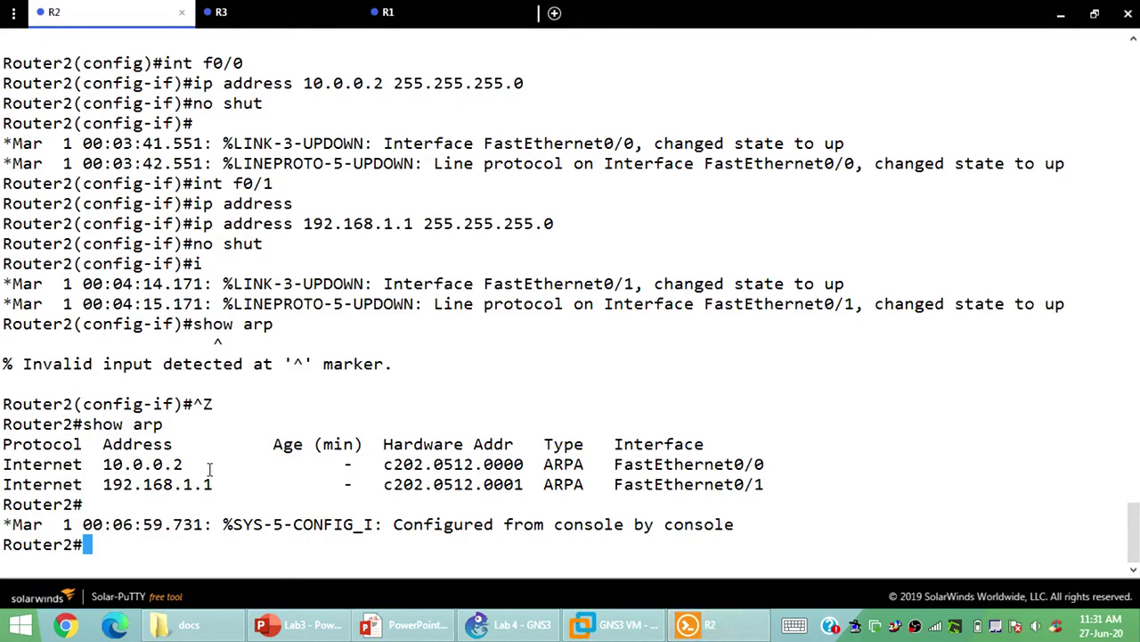
pyautogui.tripleClick(210, 469)
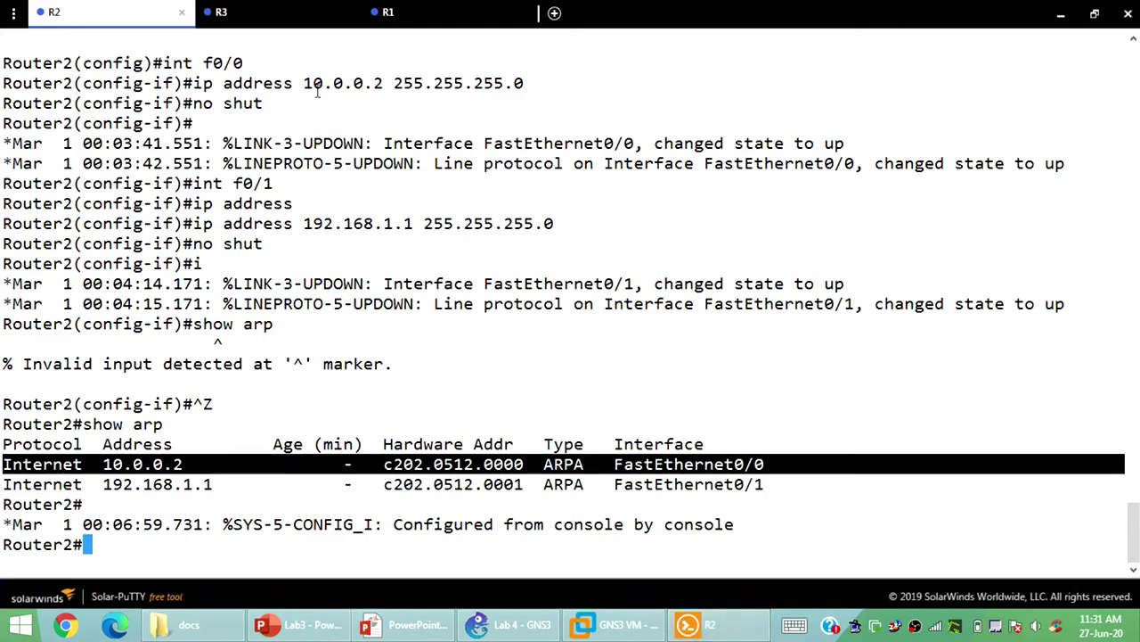
# - Highlight MAC c203.0767.0001 in Router3's ARP table, ending on Router3's console
pyautogui.click(319, 12)
pyautogui.scroll(8, 309, 221)
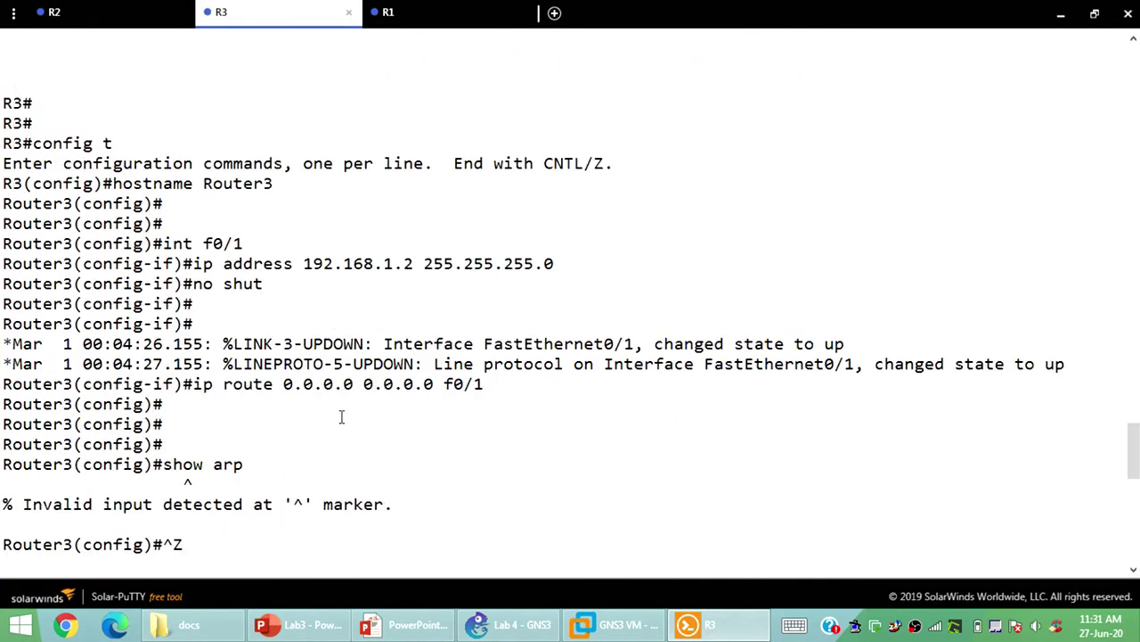
pyautogui.scroll(-15, 341, 417)
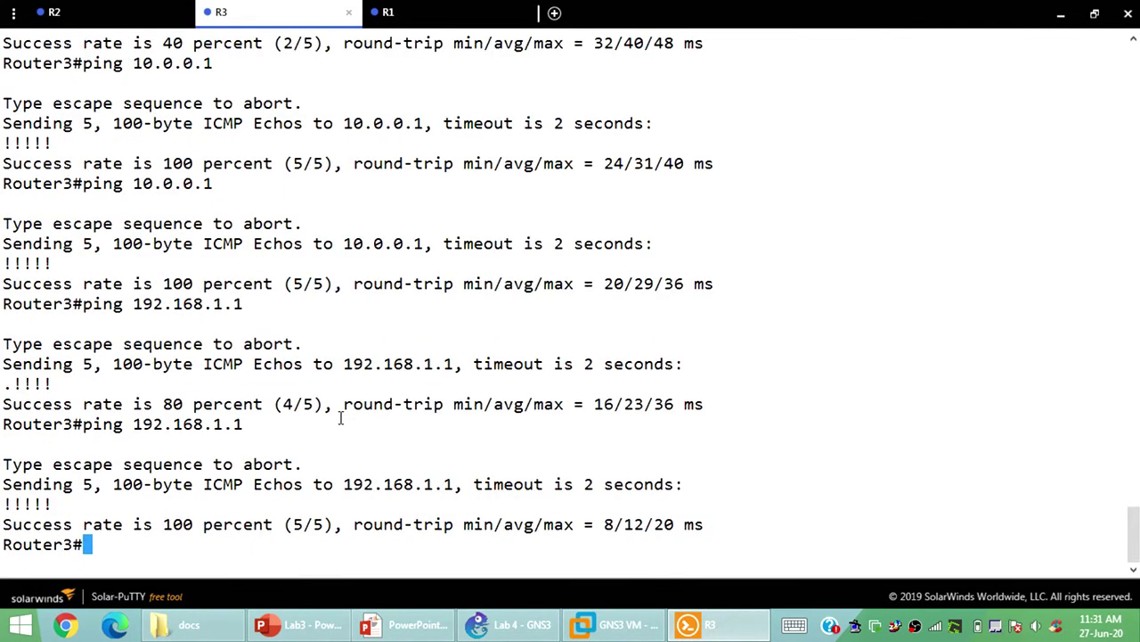
pyautogui.scroll(5, 340, 418)
pyautogui.scroll(4, 339, 417)
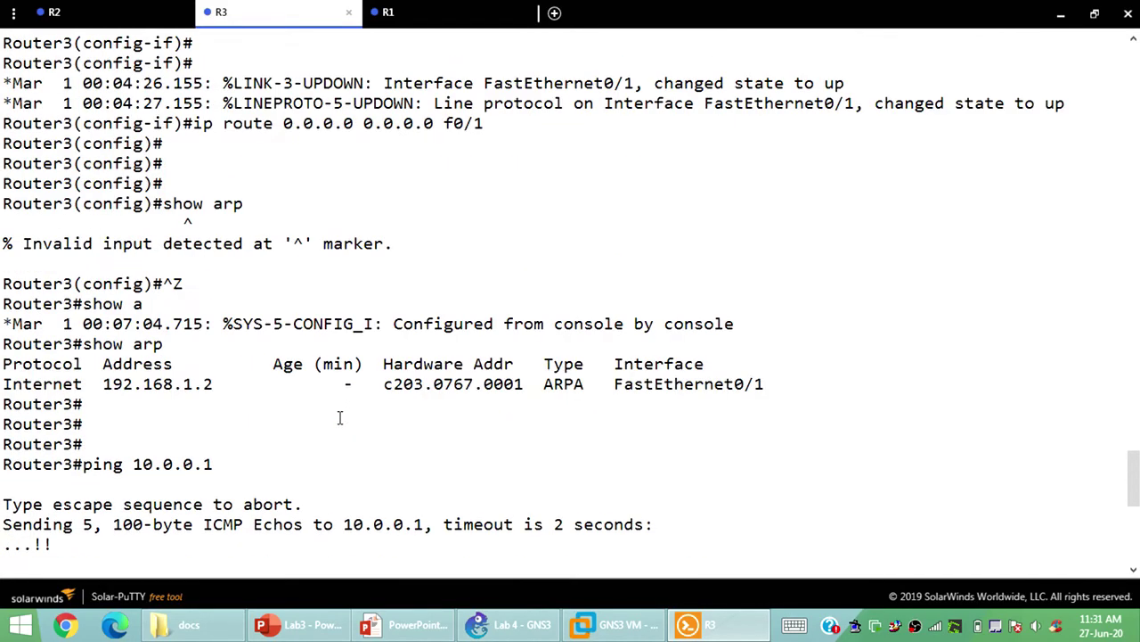
pyautogui.tripleClick(461, 383)
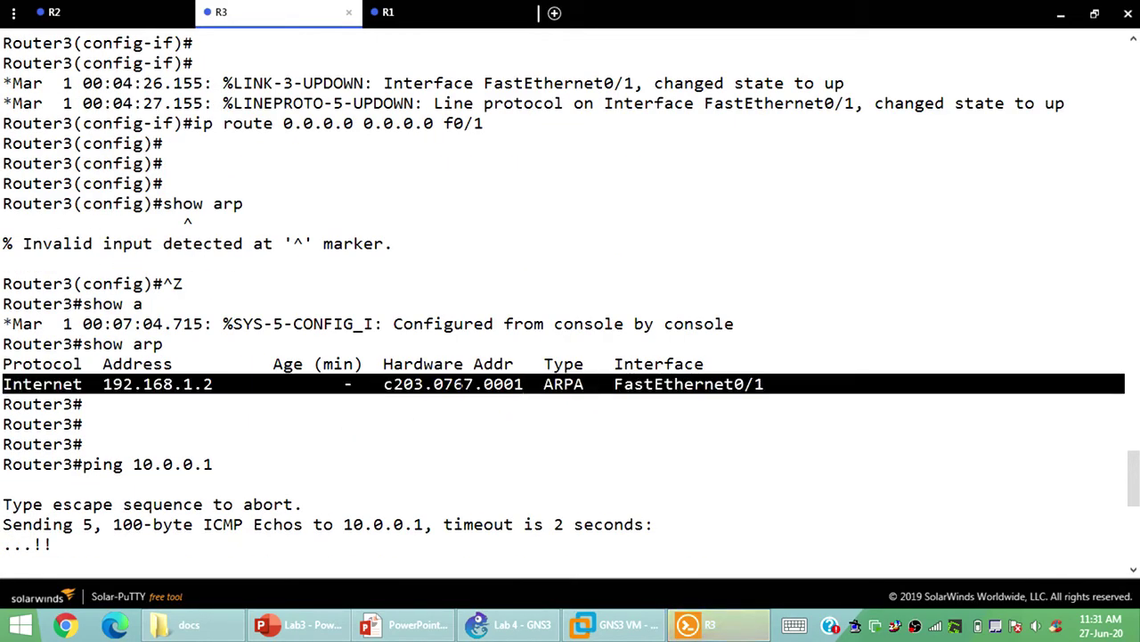
pyautogui.doubleClick(461, 383)
pyautogui.click(55, 11)
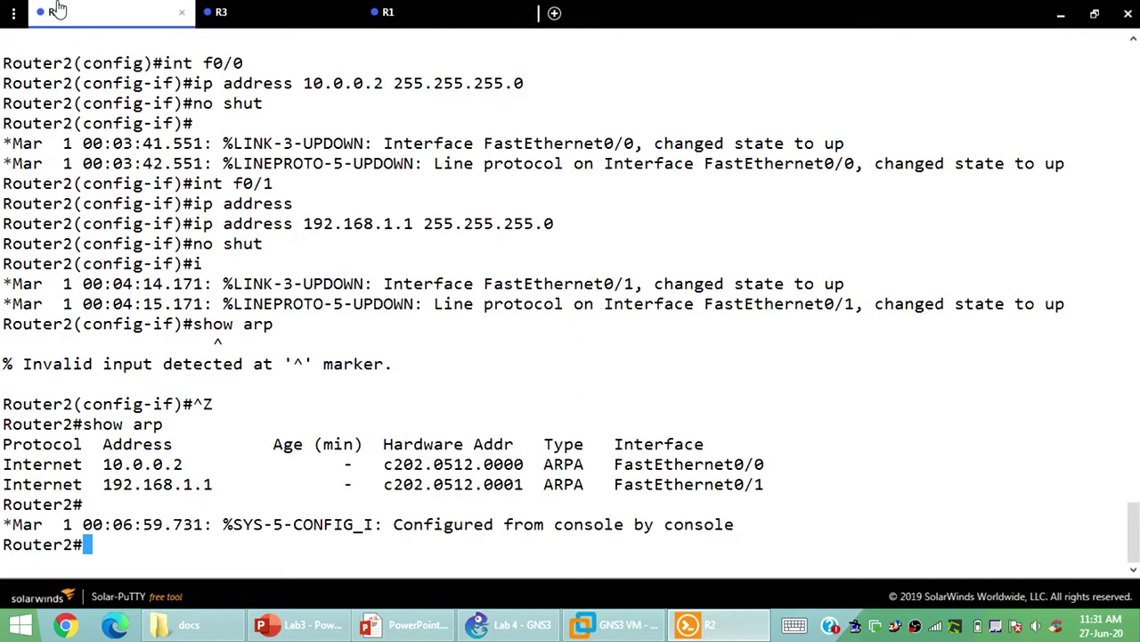
pyautogui.click(219, 11)
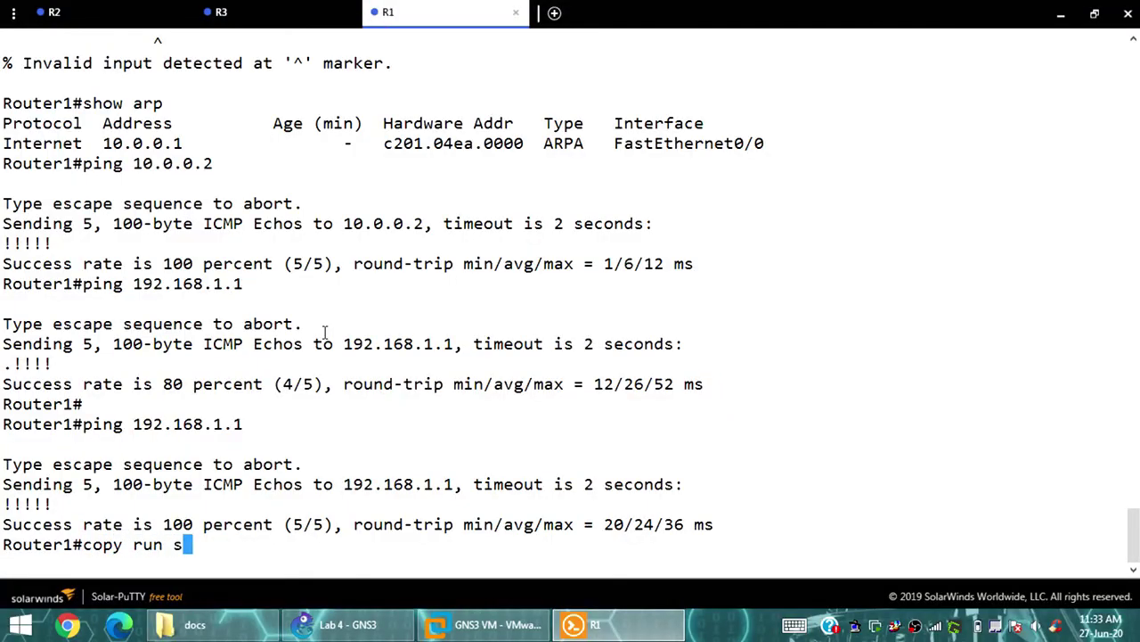
# - Save the running config to startup-config on Router1, Router2 and Router3 with copy run start
pyautogui.press('Return')
pyautogui.press('Return')
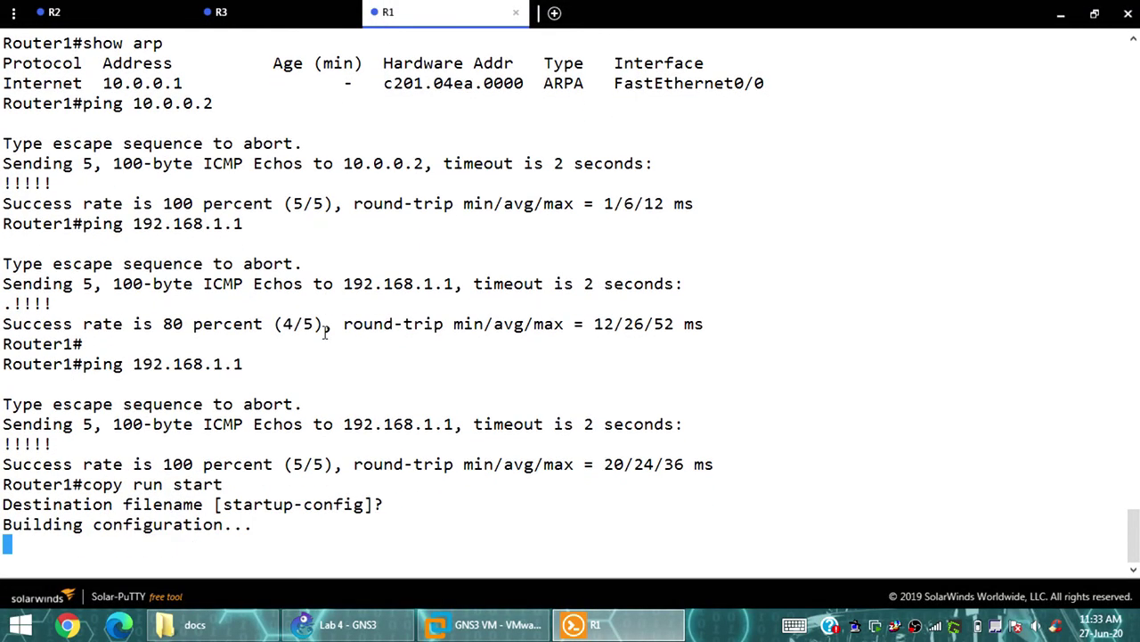
pyautogui.click(169, 12)
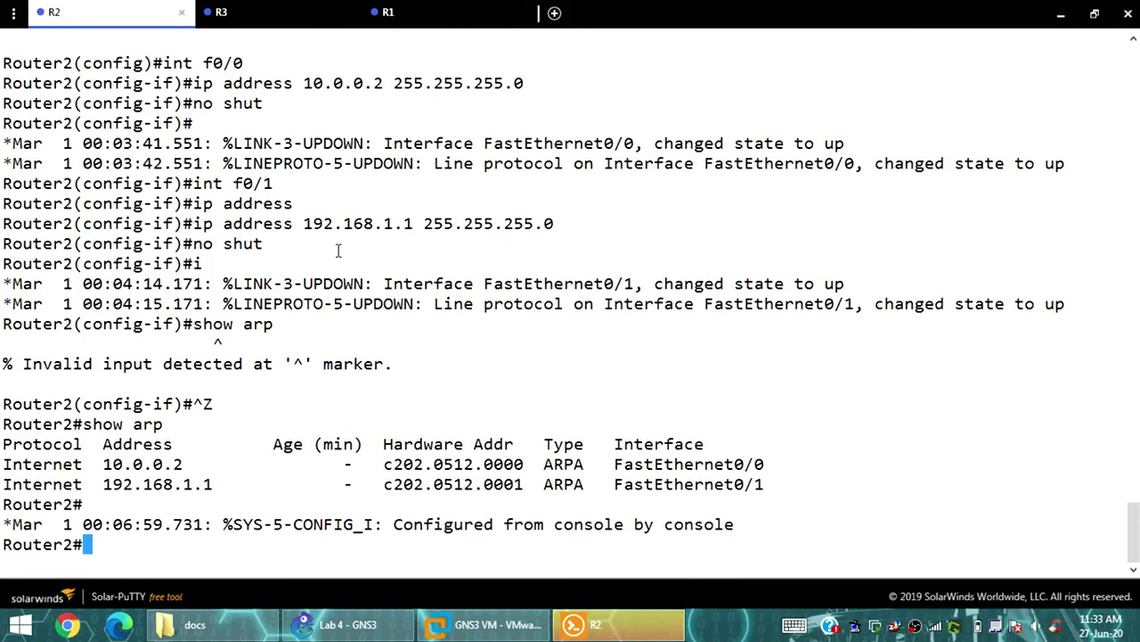
pyautogui.write('copy run start')
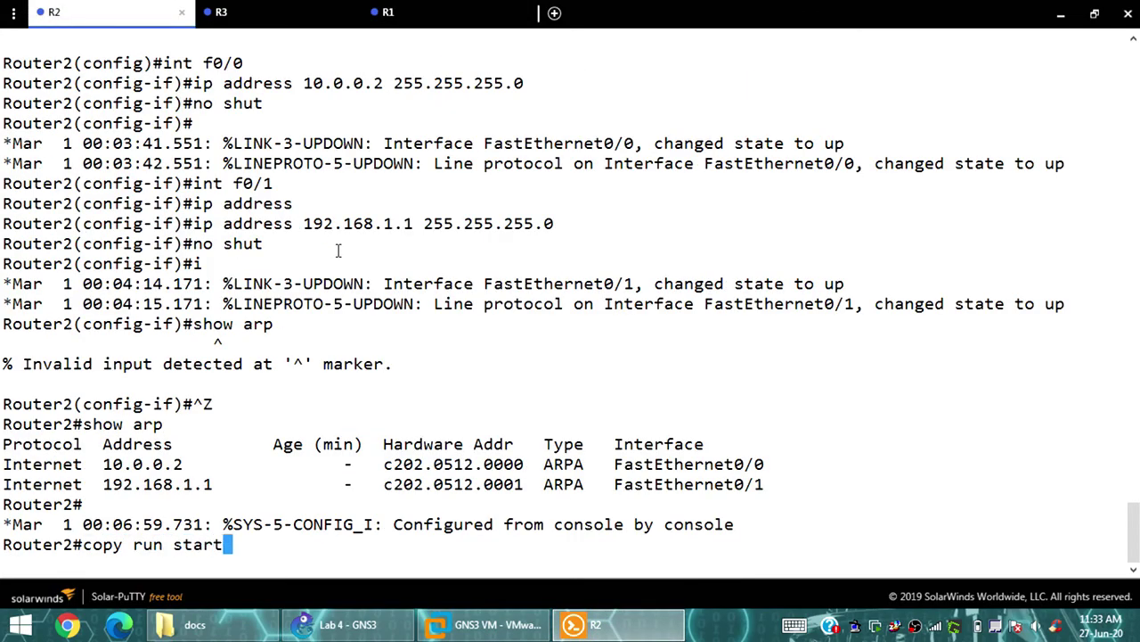
pyautogui.press('Return')
pyautogui.press('Return')
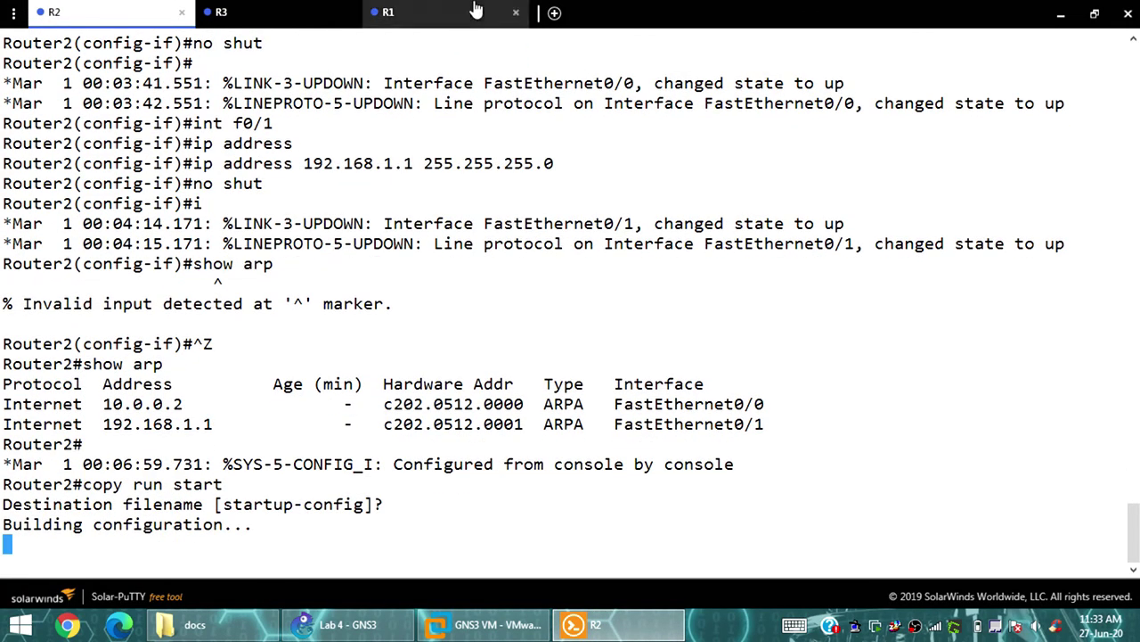
pyautogui.click(285, 12)
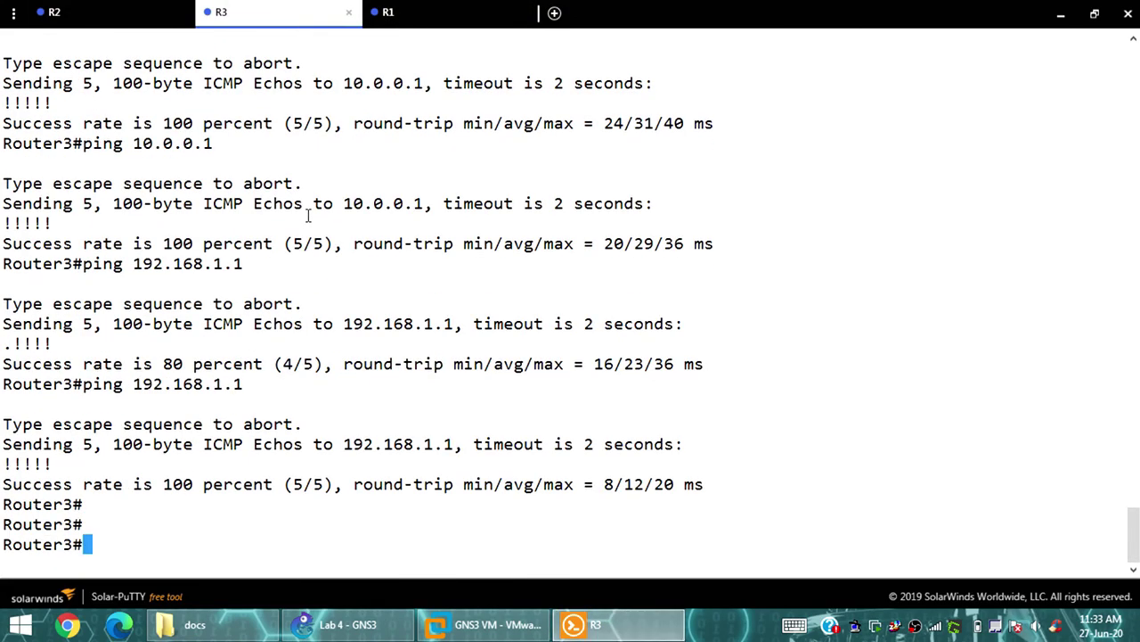
pyautogui.write('copy run start')
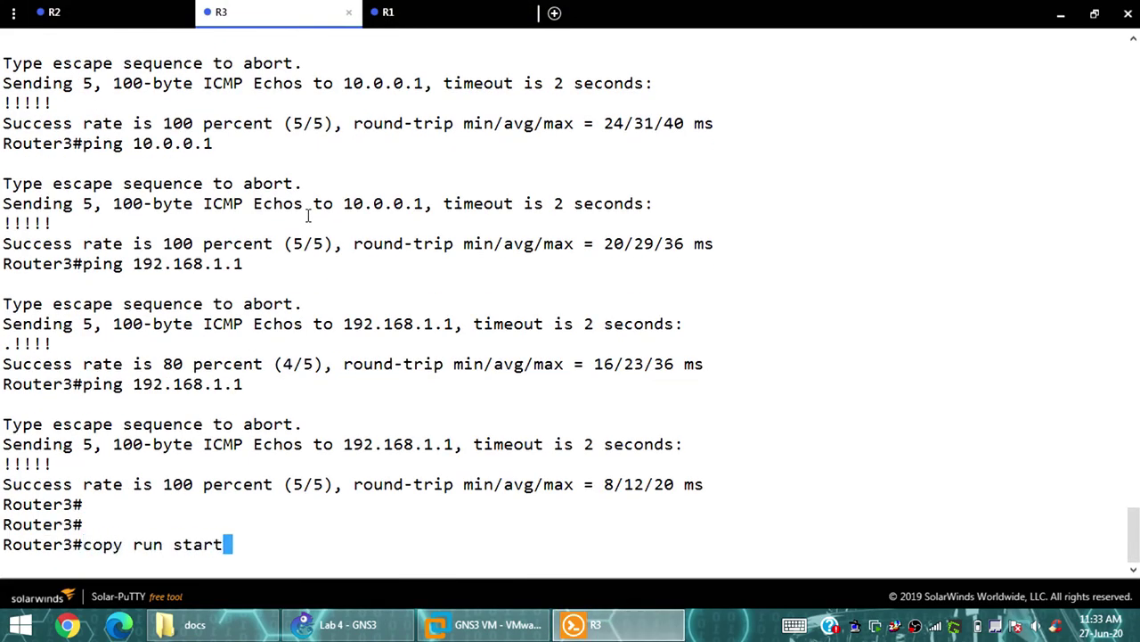
pyautogui.press('Return')
pyautogui.press('Return')
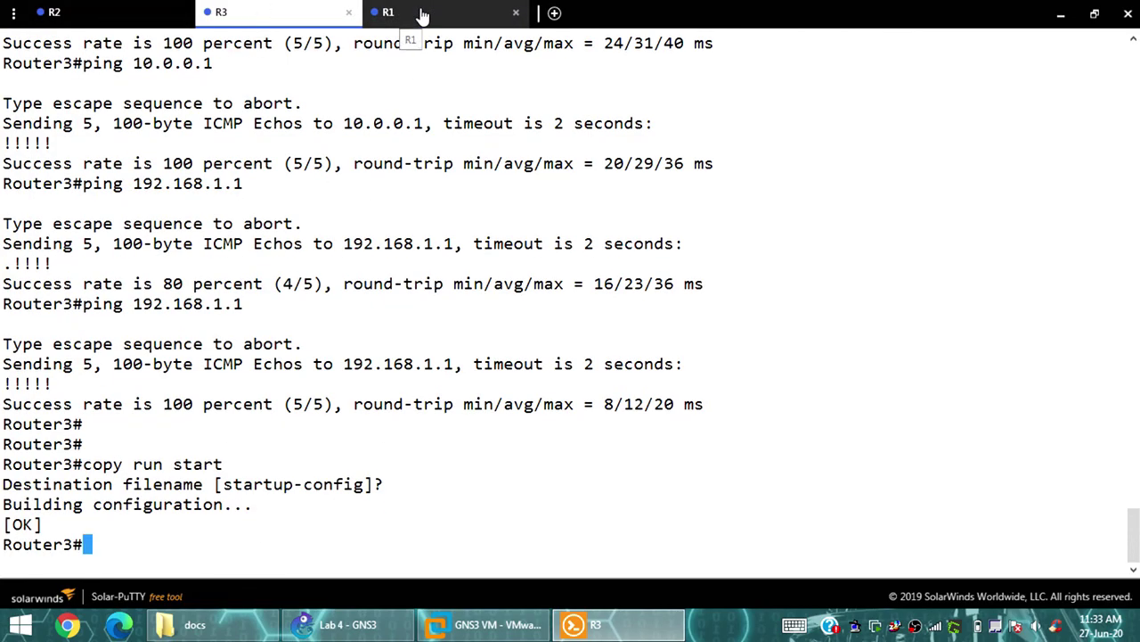
# - Close the Router1 session and return to Router2's console
pyautogui.click(424, 14)
pyautogui.click(516, 13)
pyautogui.click(110, 11)
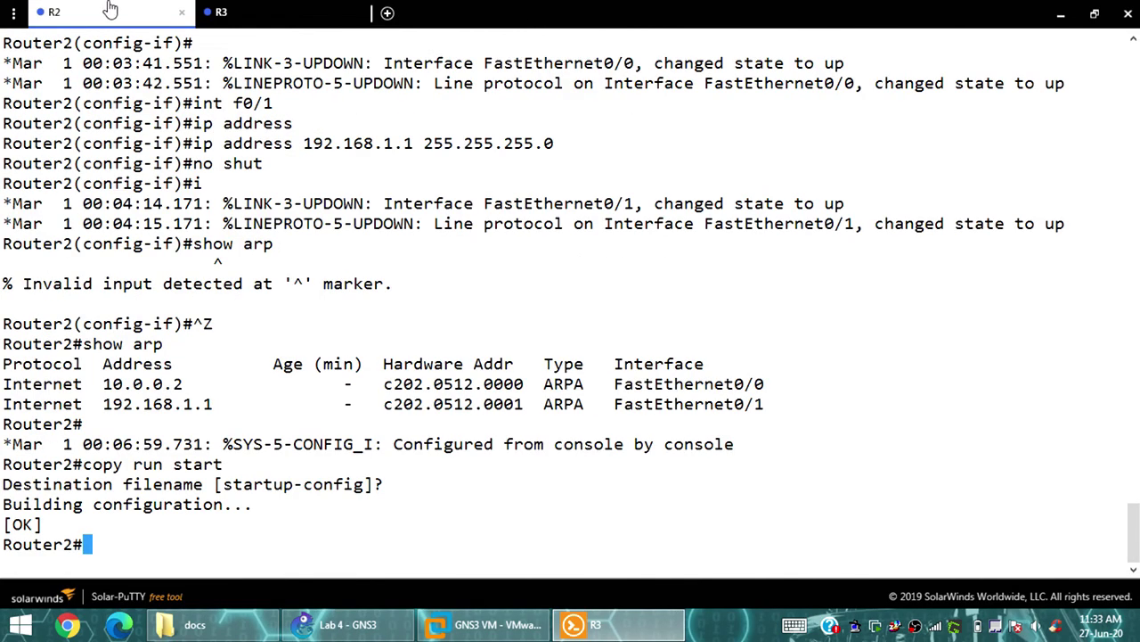